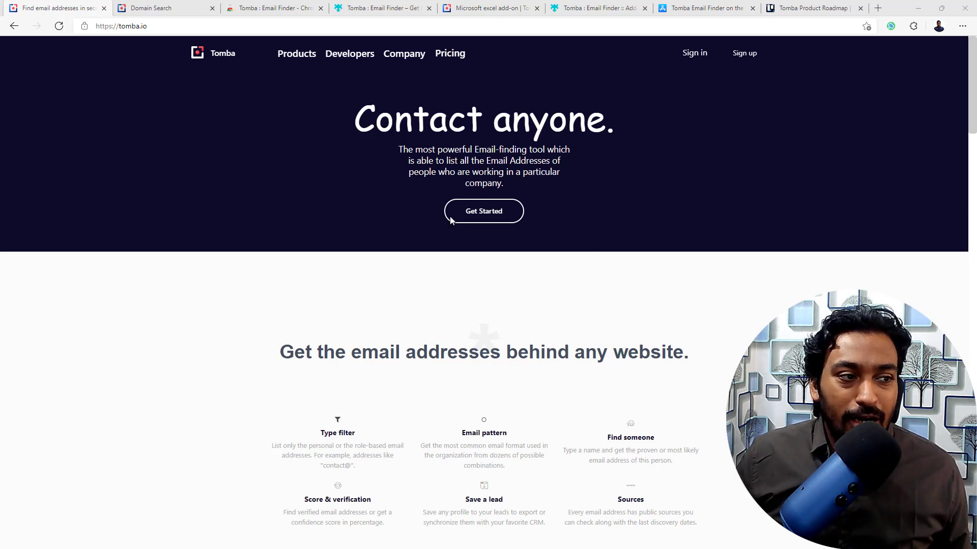
# - Switch to the Domain Search page in the Tomba web app
pyautogui.click(158, 9)
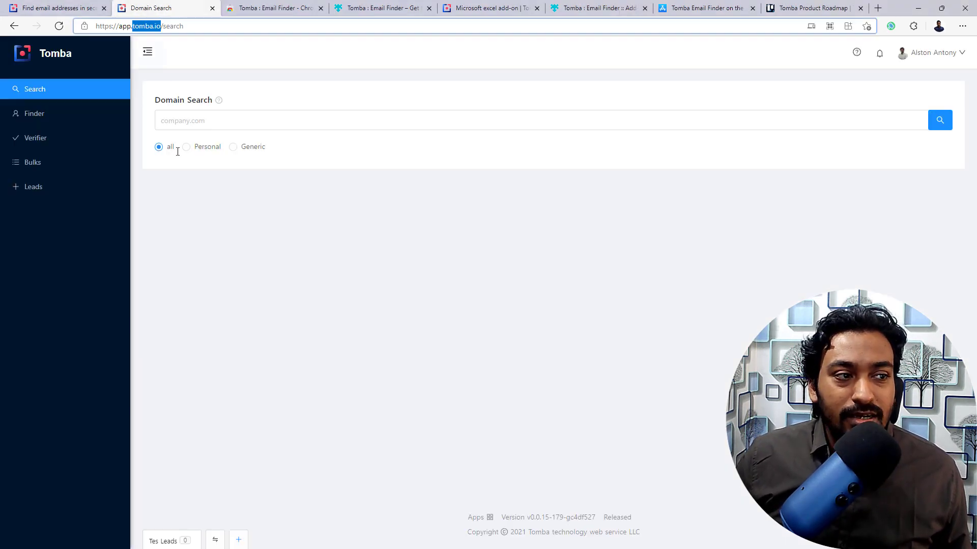
pyautogui.click(196, 233)
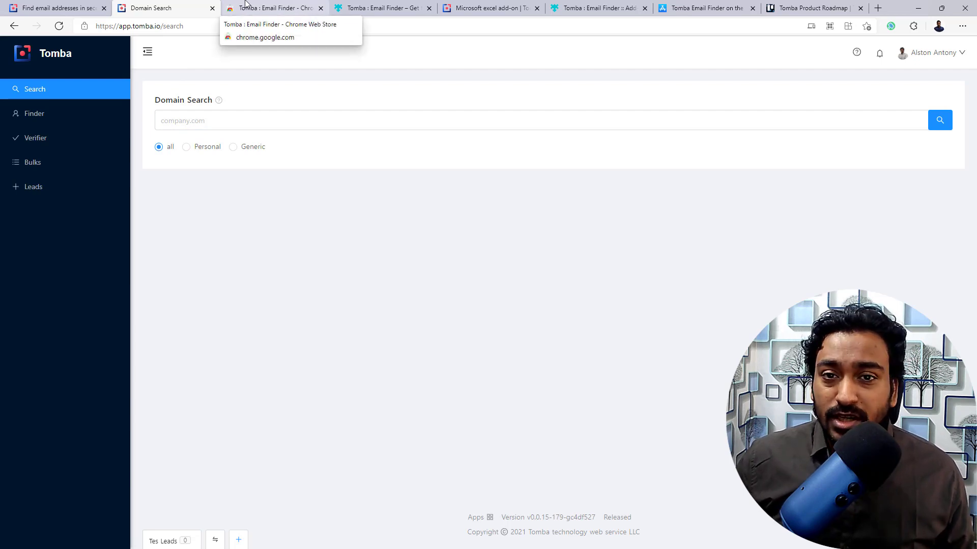
# - Tour the Chrome, Firefox, Excel, Thunderbird and Mac App Store listings, then return to Tomba's homepage
pyautogui.click(246, 4)
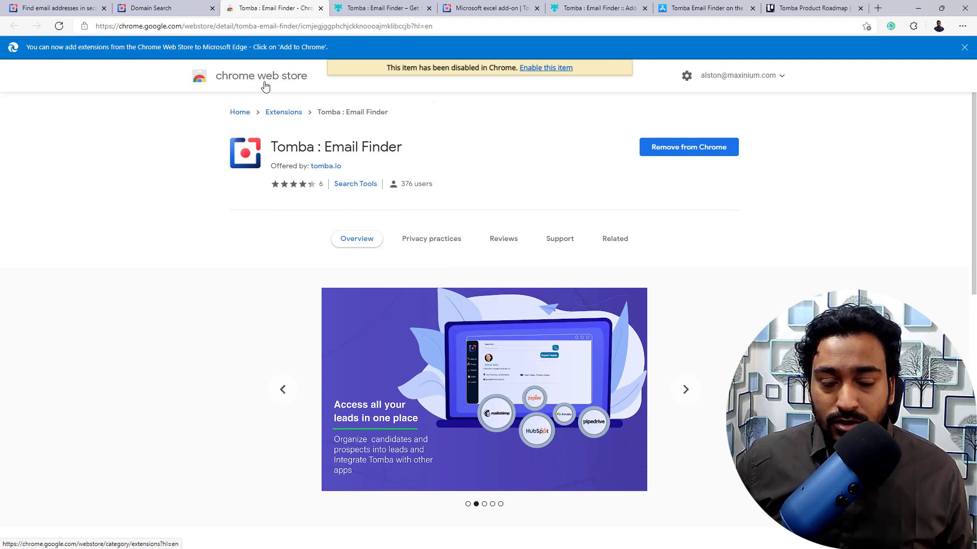
pyautogui.click(369, 10)
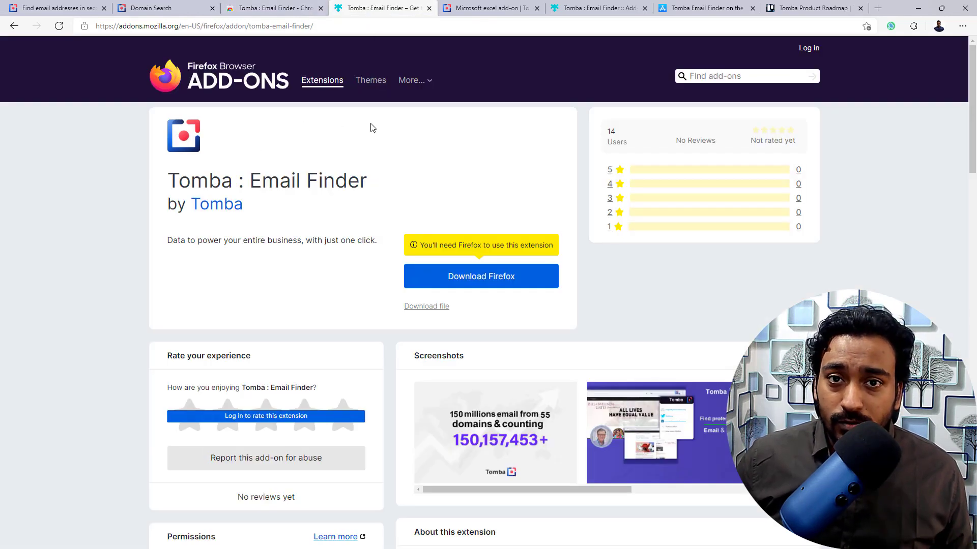
pyautogui.click(461, 10)
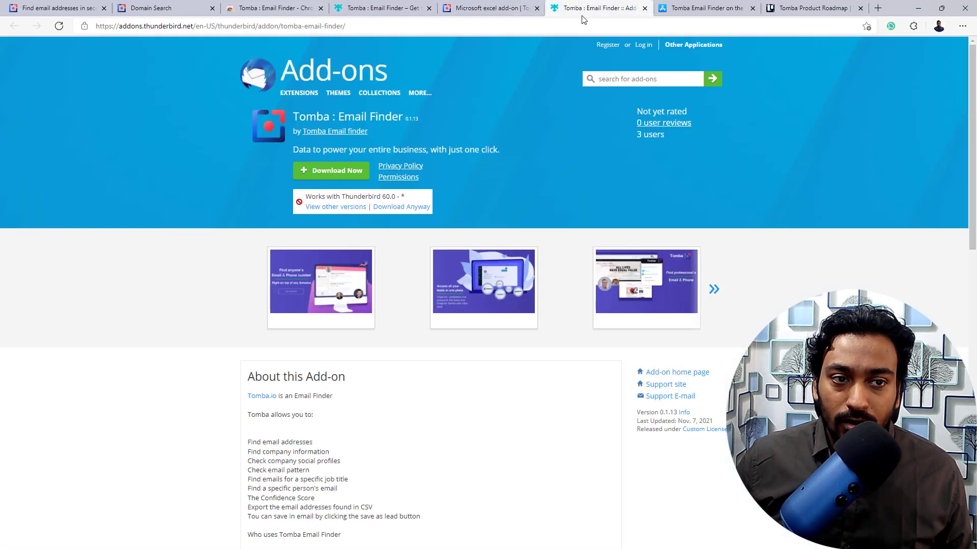
pyautogui.click(585, 9)
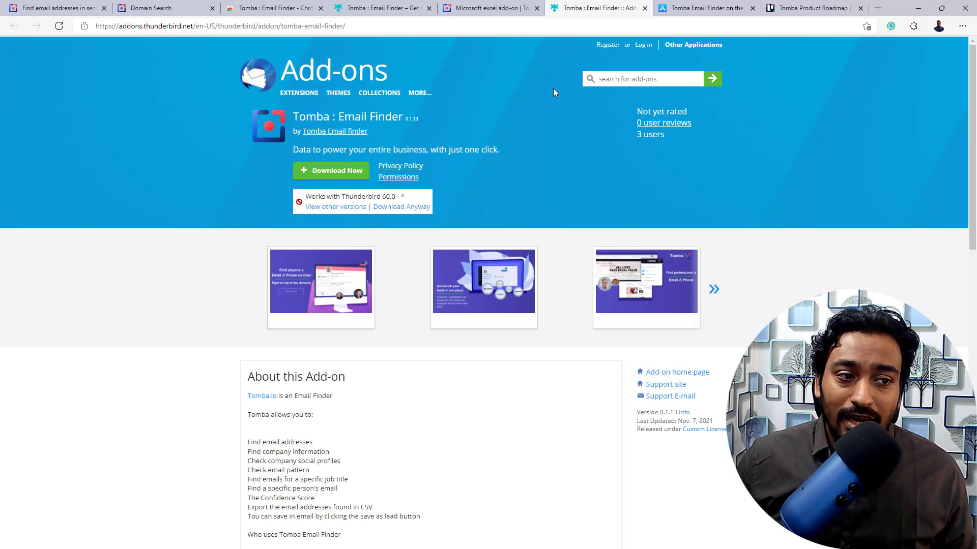
pyautogui.click(703, 12)
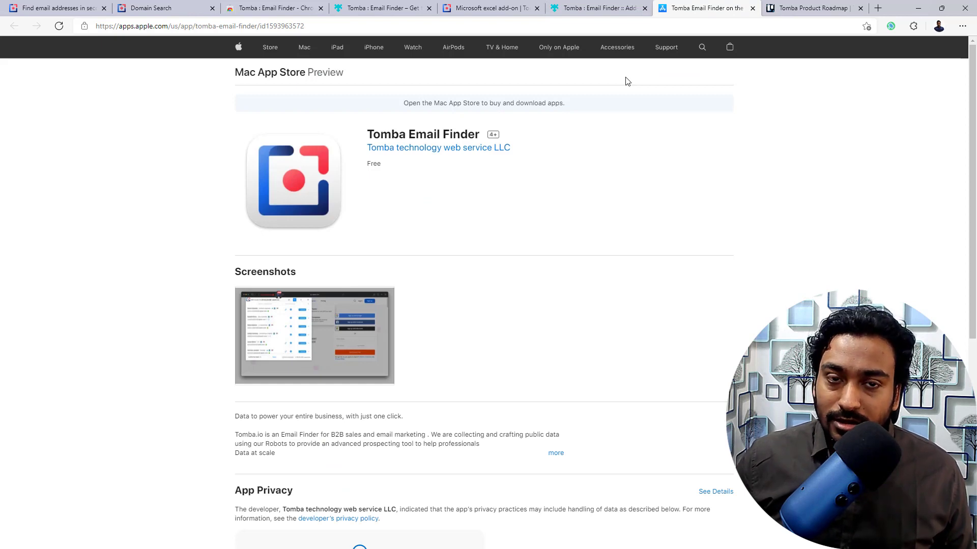
pyautogui.click(61, 6)
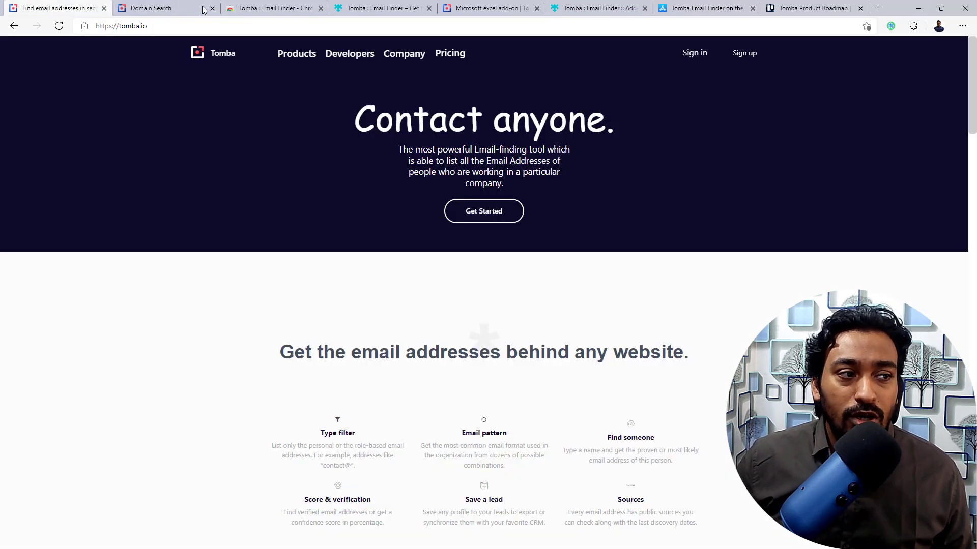
# - Close the Tomba homepage tab so Domain Search becomes the first tab
pyautogui.click(179, 4)
pyautogui.click(104, 8)
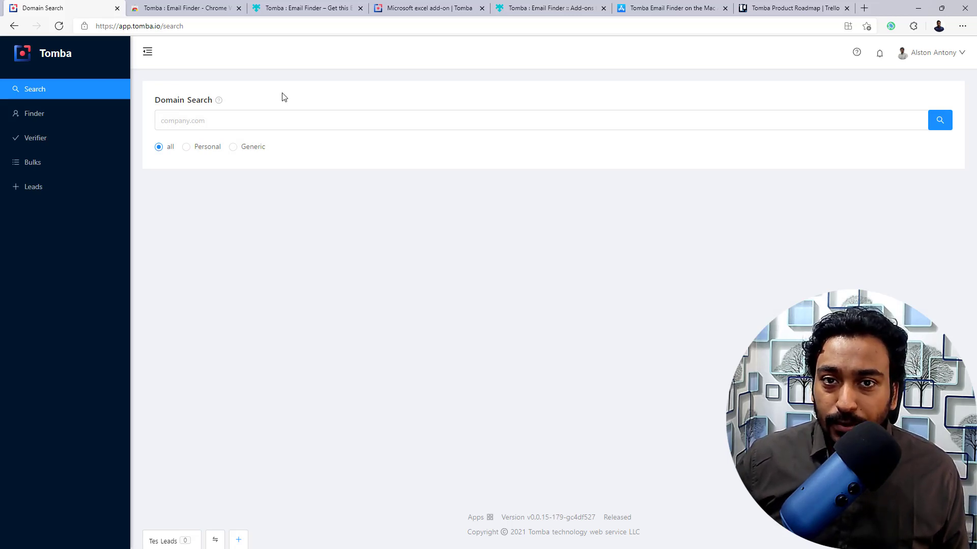
# - Enter dji.com in the Domain Search field to get the 716-result suggestion
pyautogui.click(232, 121)
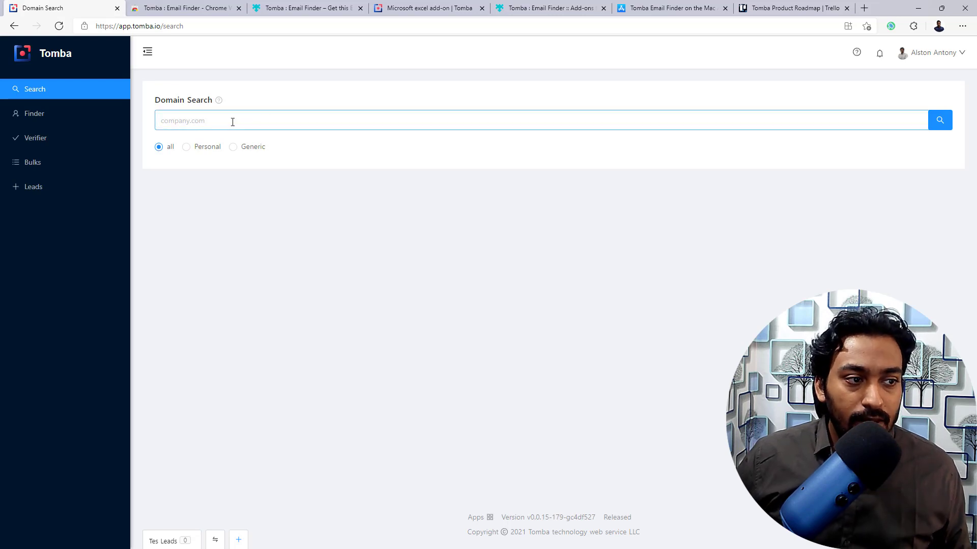
pyautogui.write('dji')
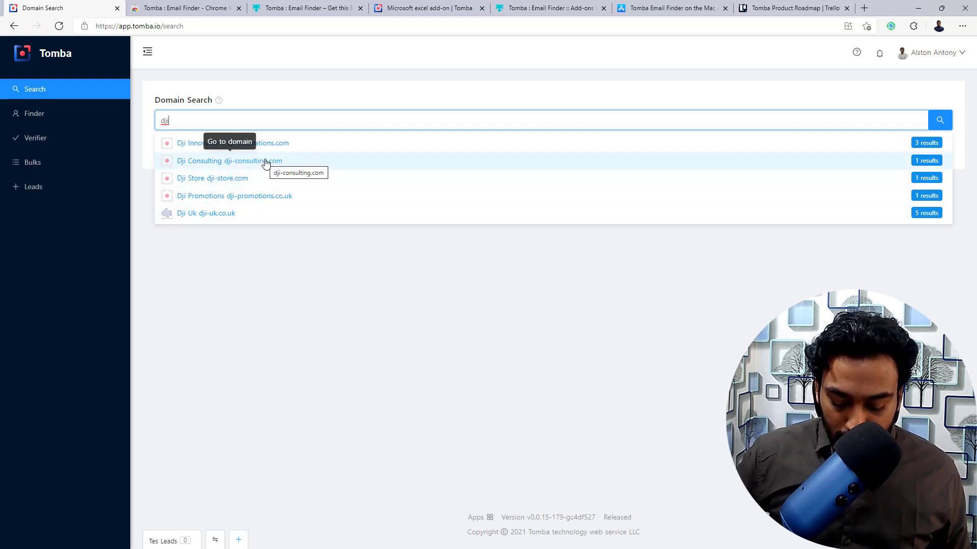
pyautogui.write('.com')
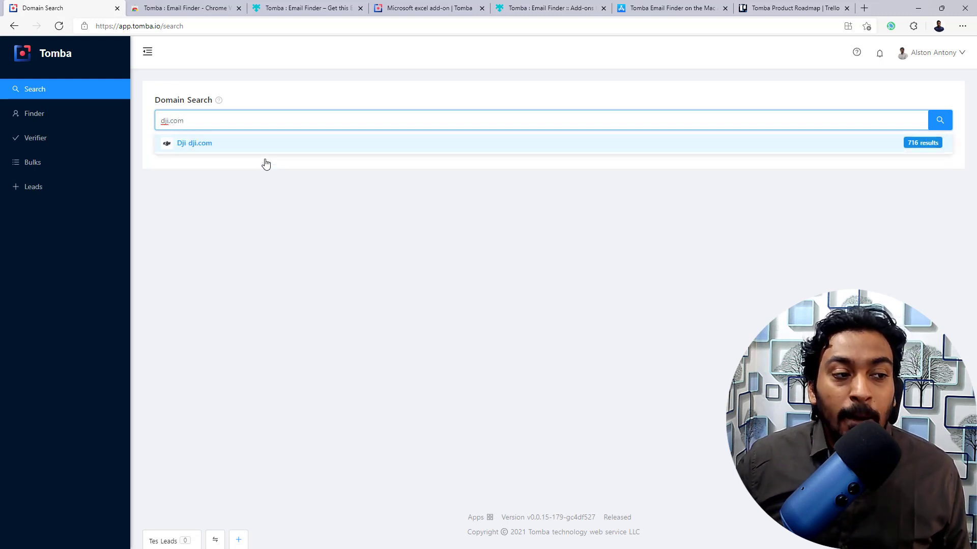
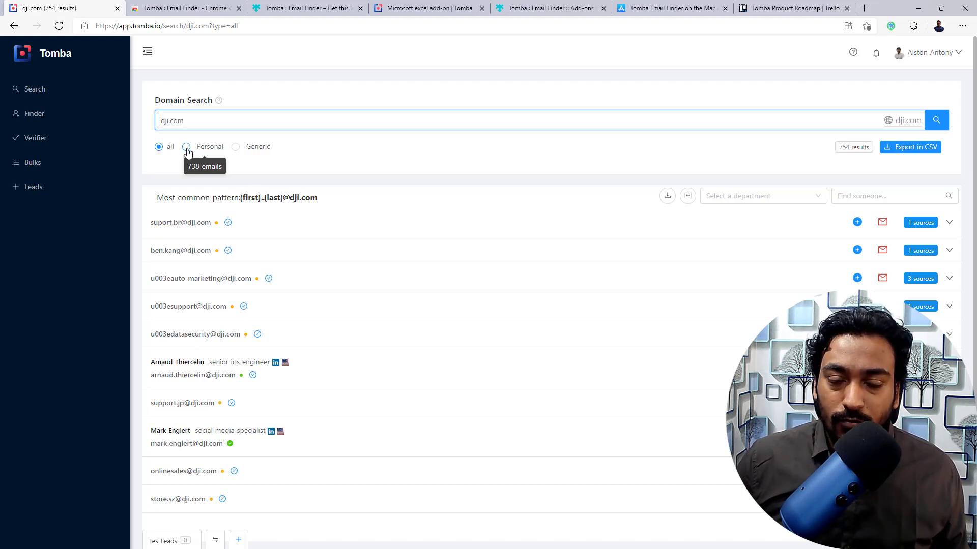
# - Copy dji.com's most common email pattern and bring up the department filter list
pyautogui.scroll(-2, 188, 158)
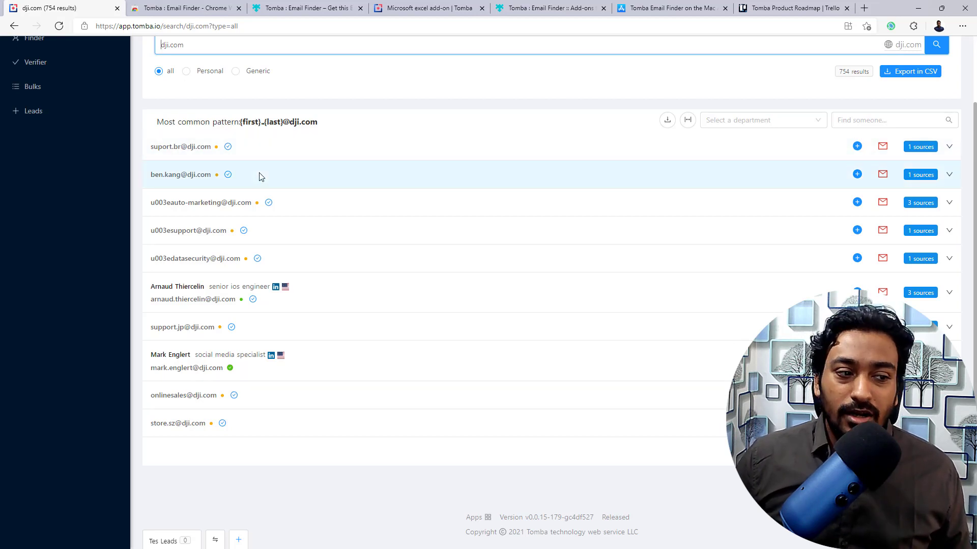
pyautogui.click(244, 123)
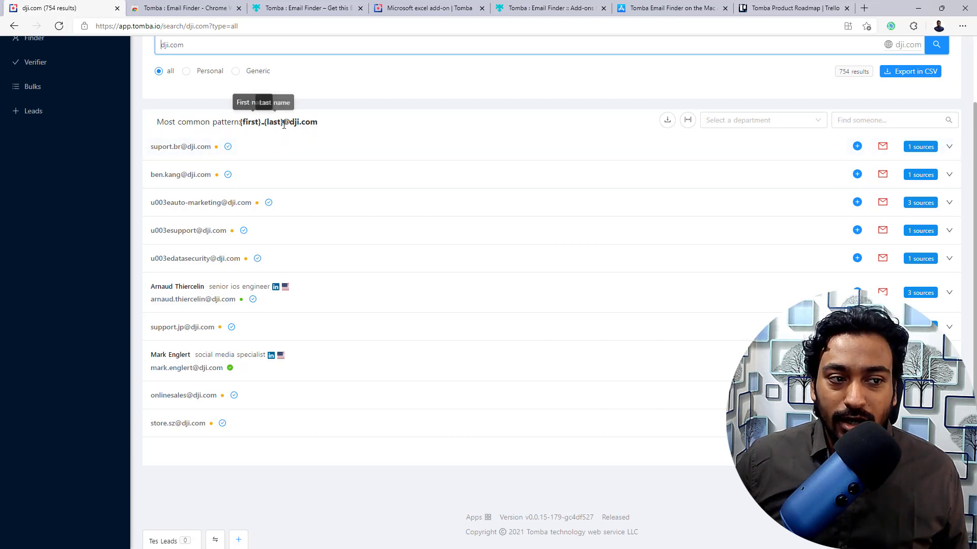
pyautogui.click(803, 120)
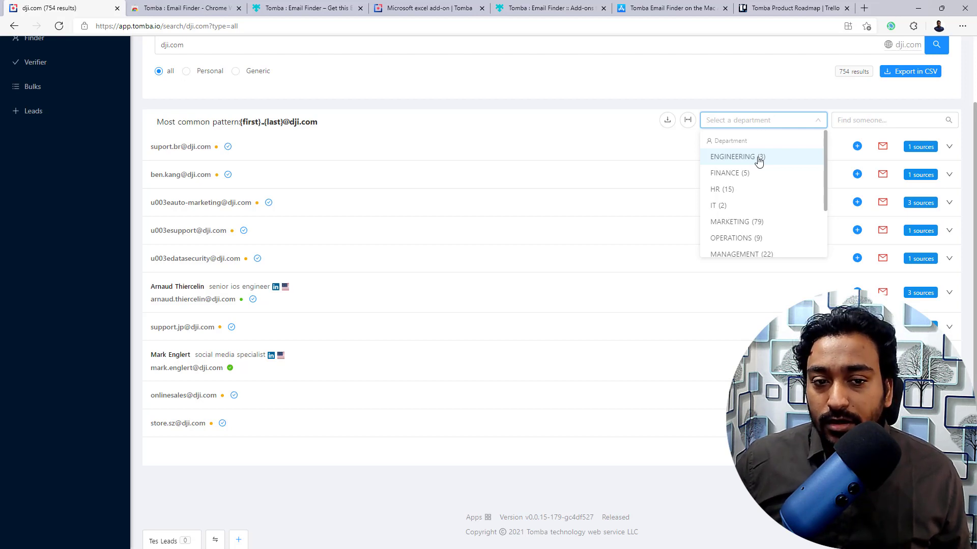
# - Filter dji.com results to MARKETING (79), then expand and collapse the first two contacts' sources
pyautogui.click(731, 225)
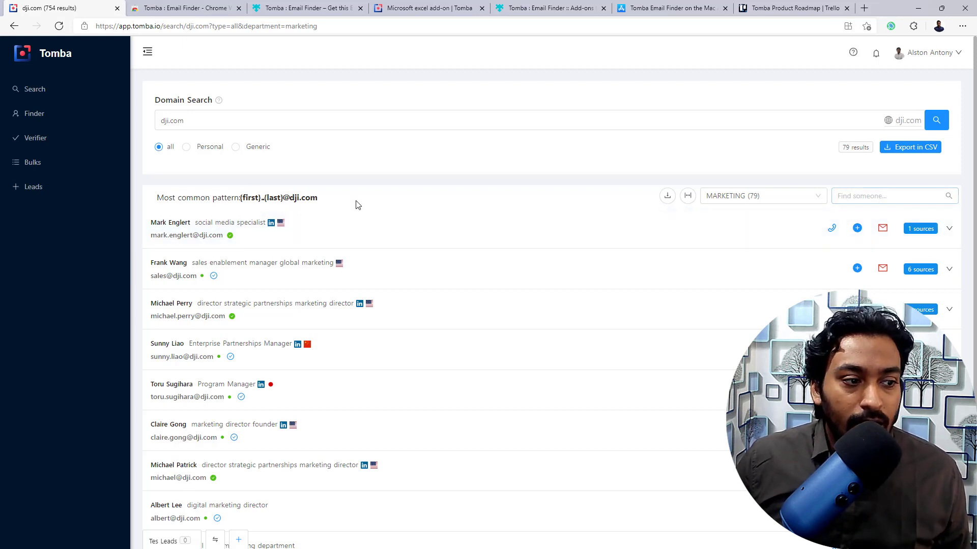
pyautogui.scroll(-2, 190, 193)
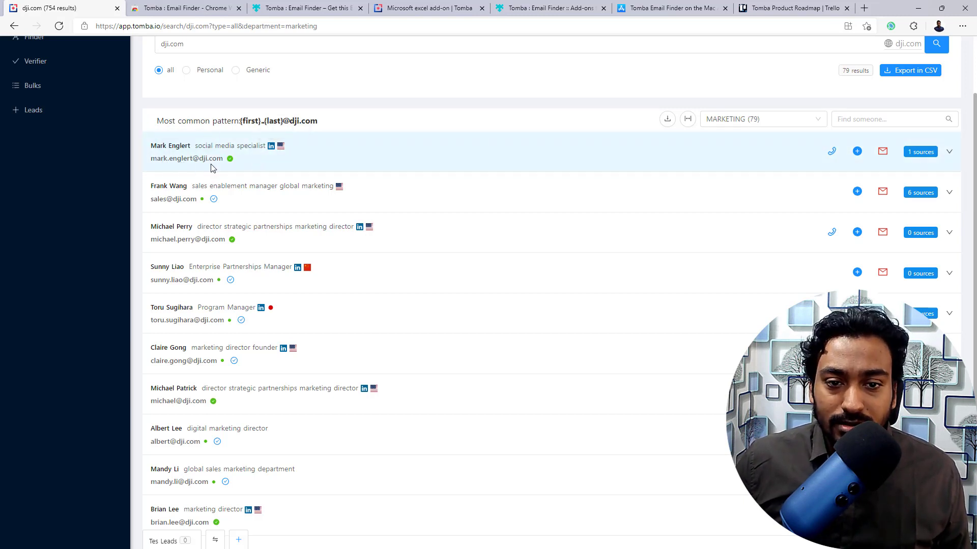
pyautogui.click(949, 152)
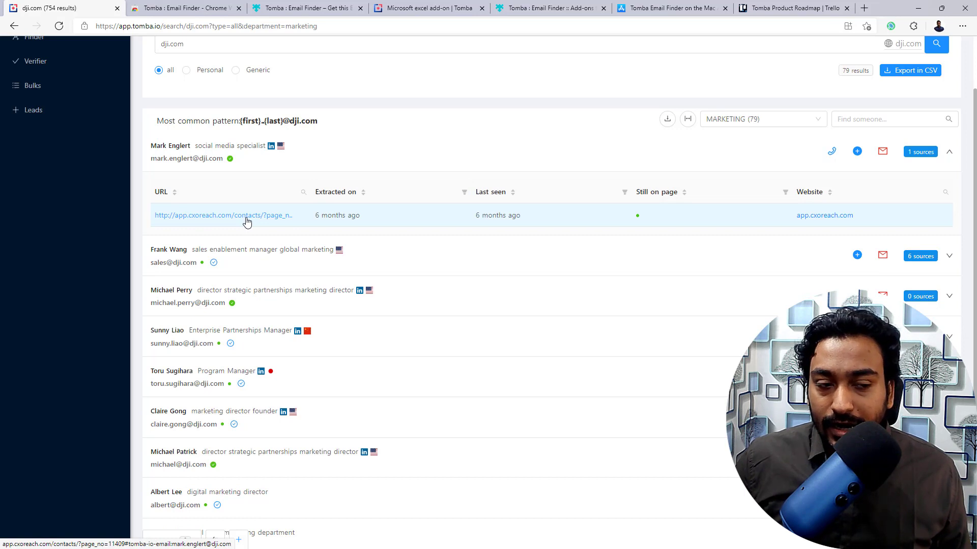
pyautogui.moveTo(512, 217)
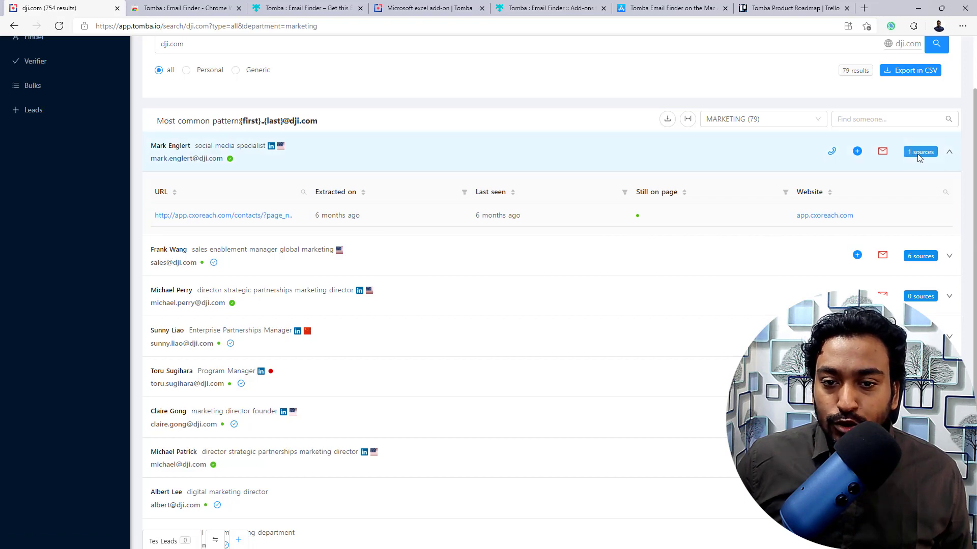
pyautogui.click(949, 154)
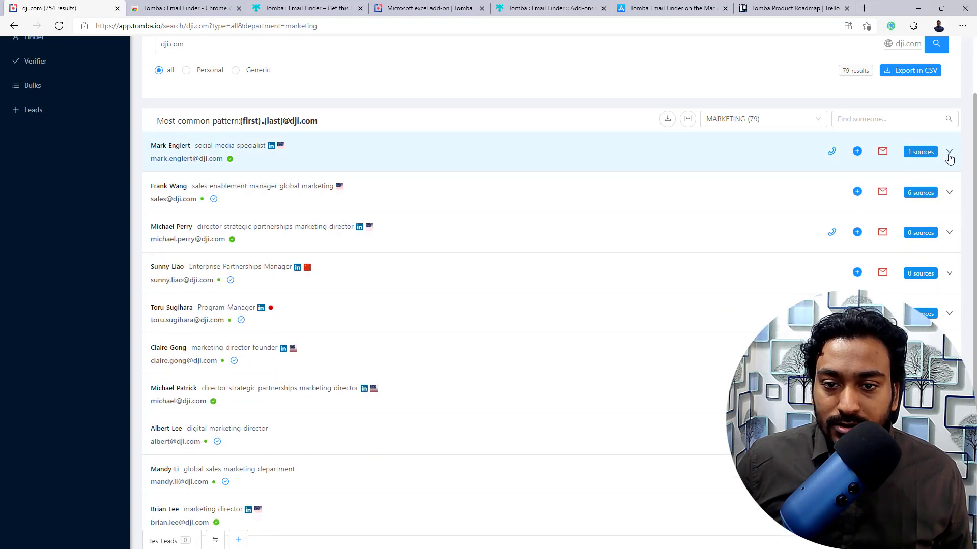
pyautogui.click(949, 197)
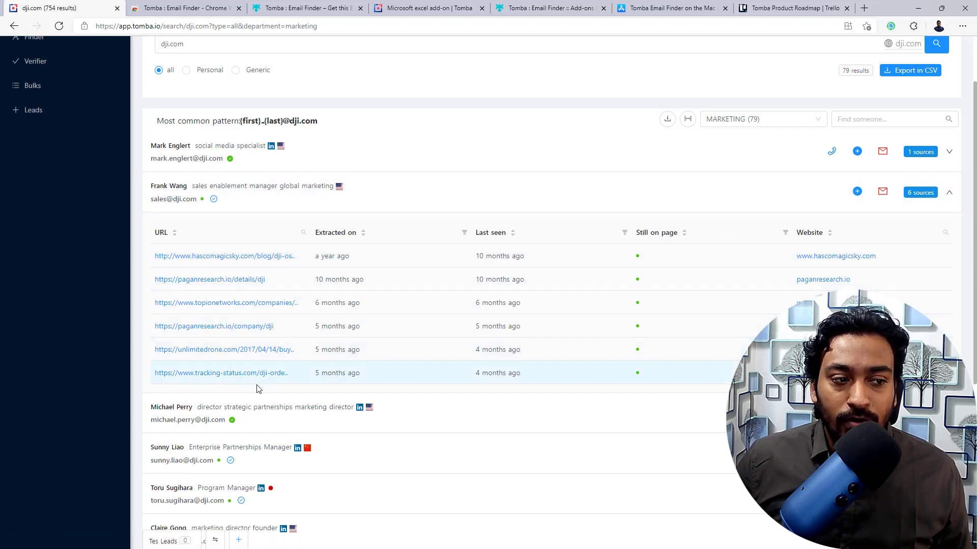
pyautogui.click(949, 194)
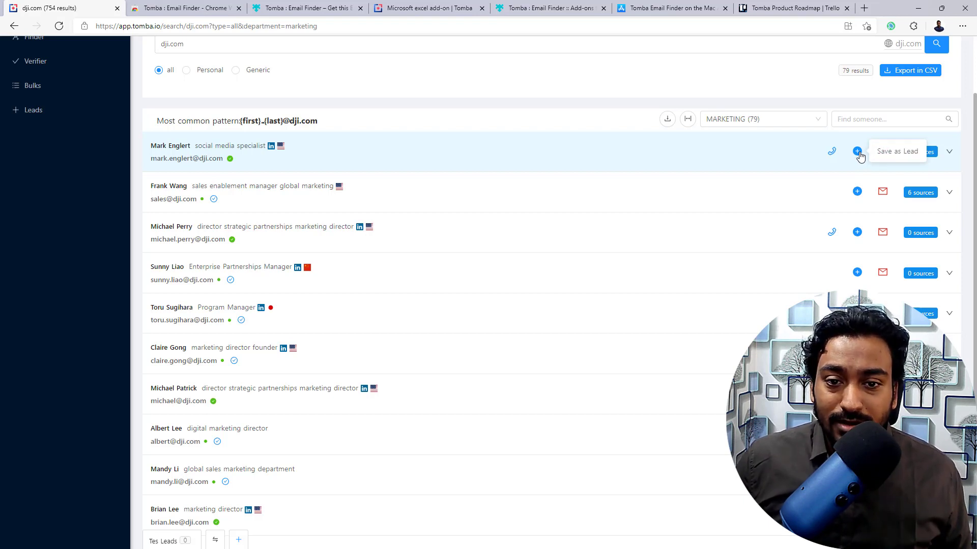
# - Save the first Marketing contact as a lead and bring up the CSV export options
pyautogui.click(858, 152)
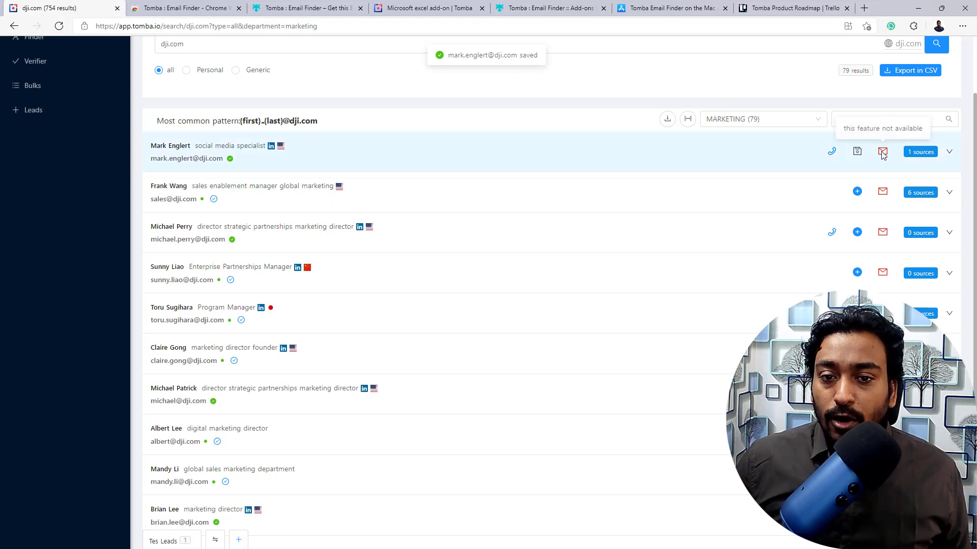
pyautogui.scroll(2, 885, 158)
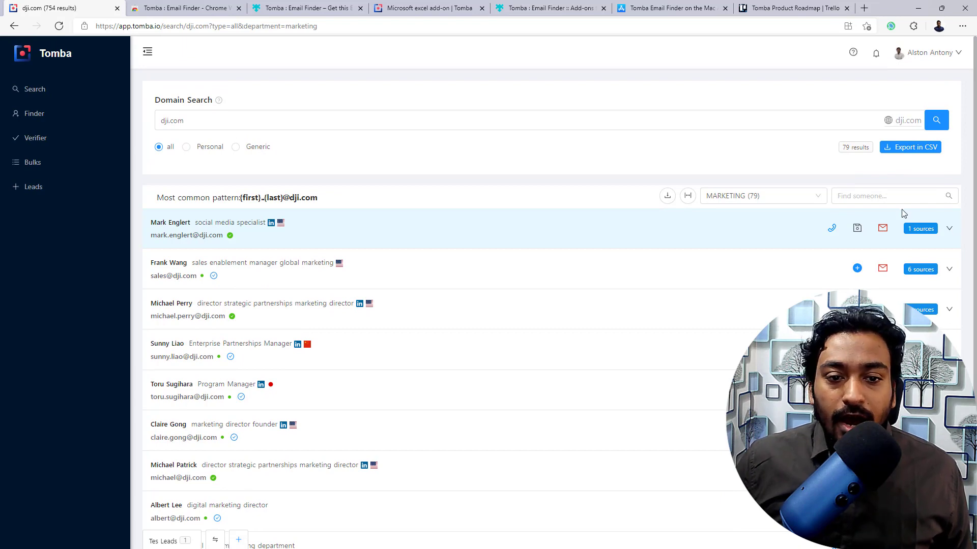
pyautogui.scroll(-4, 749, 221)
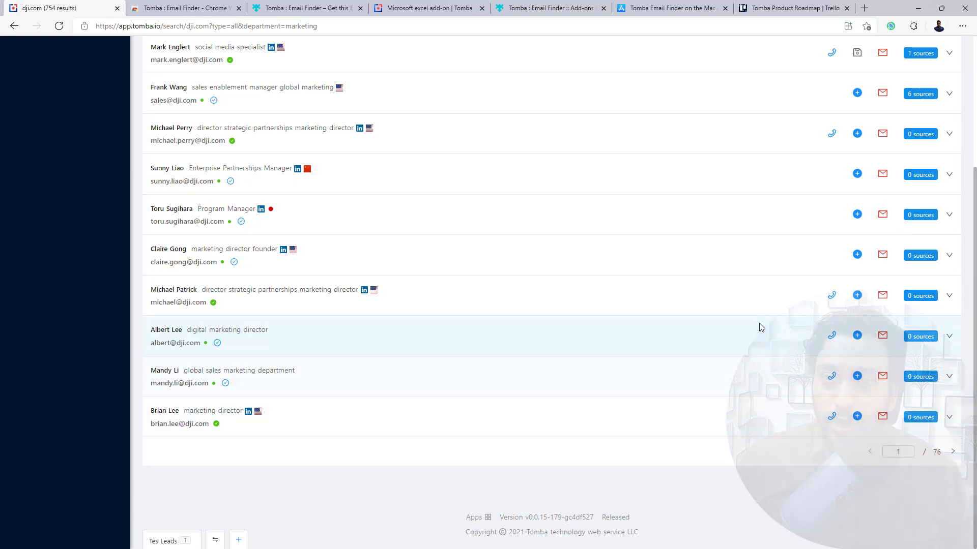
pyautogui.scroll(4, 759, 327)
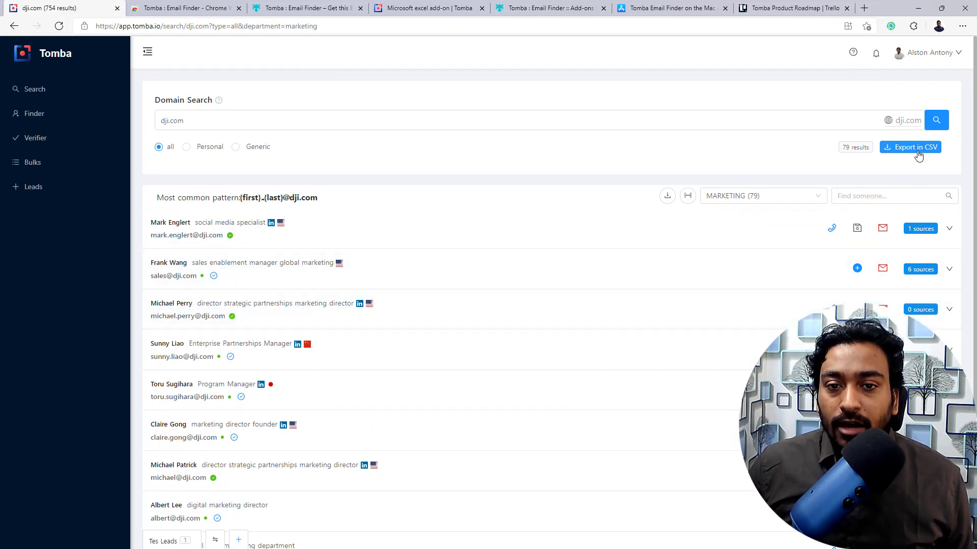
pyautogui.click(917, 152)
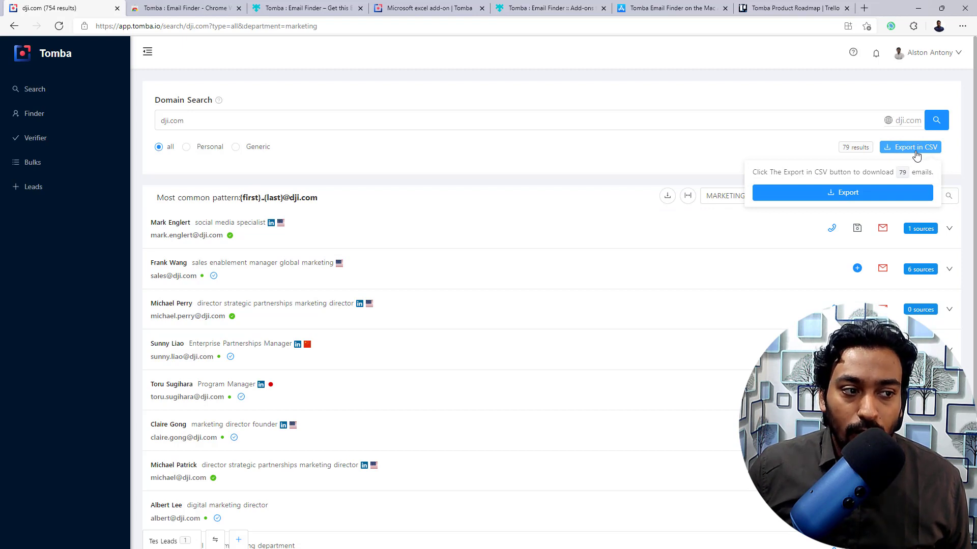
# - In Email Finder, look up the person's full name at maxinium.com, getting an 80%-score address
pyautogui.click(71, 113)
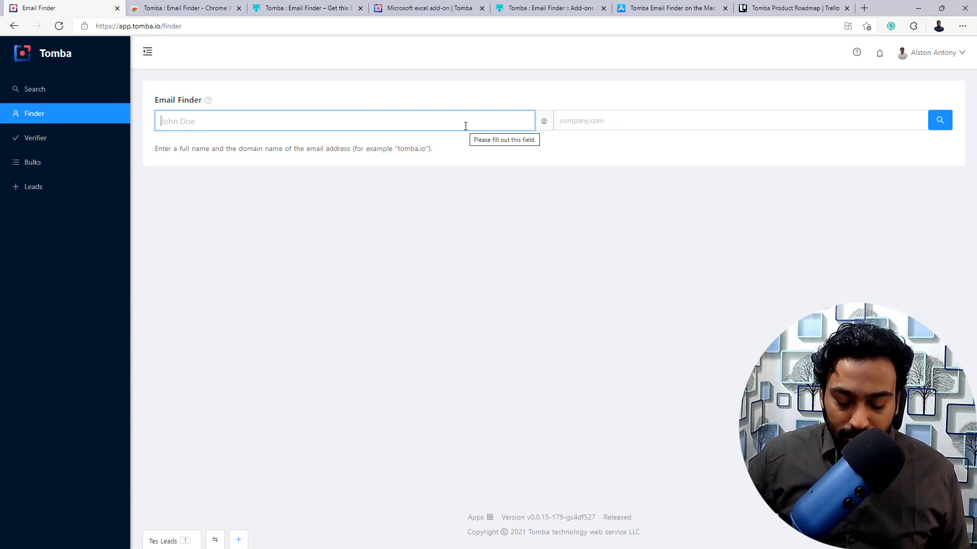
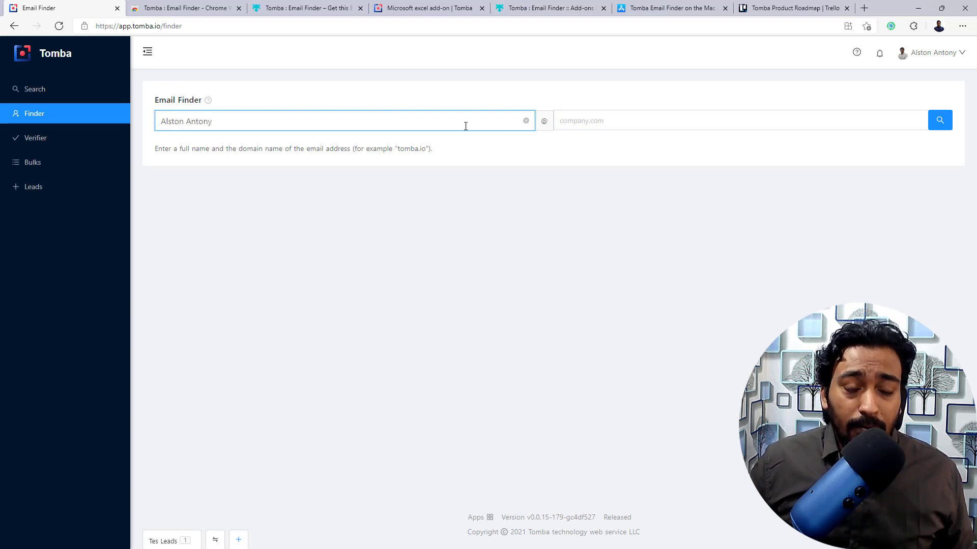
pyautogui.click(661, 116)
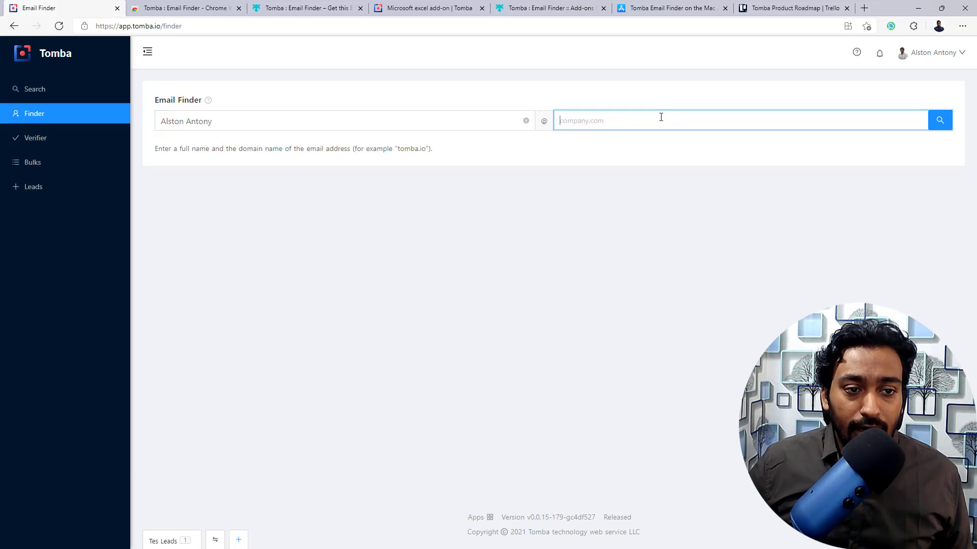
pyautogui.write('maxini')
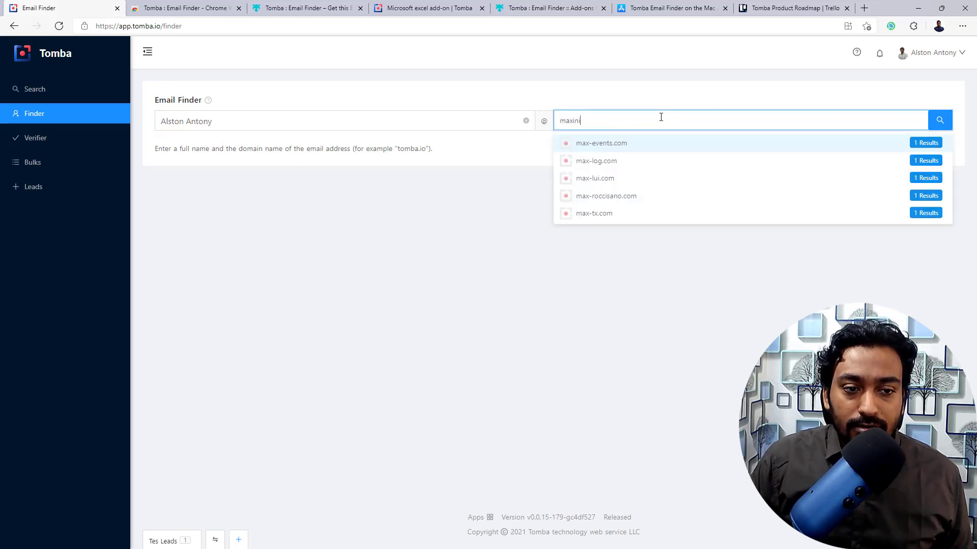
pyautogui.write('um.com')
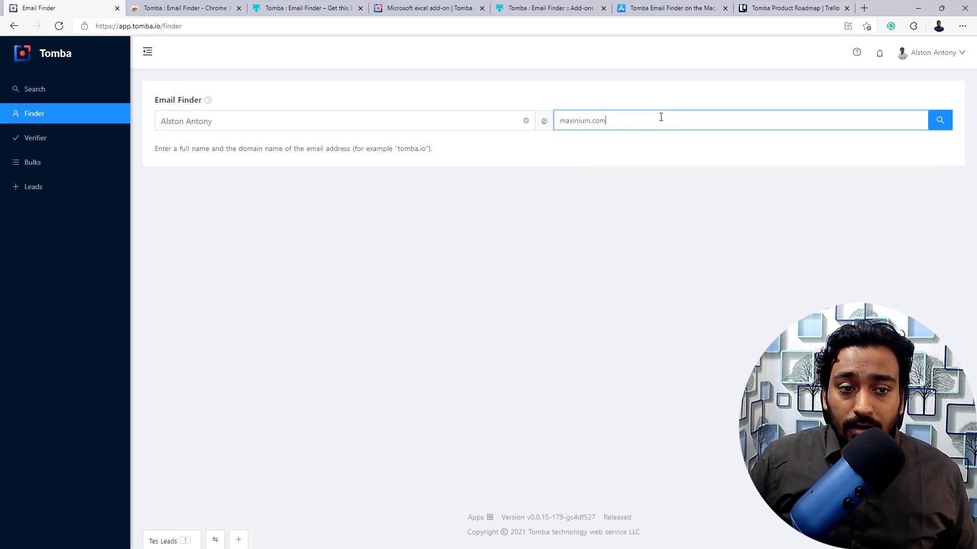
pyautogui.click(940, 122)
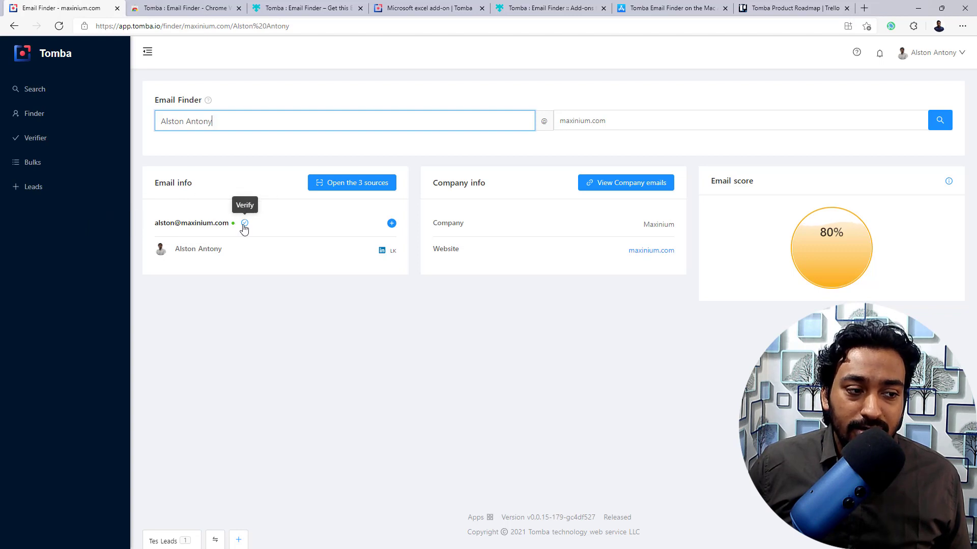
pyautogui.moveTo(234, 229)
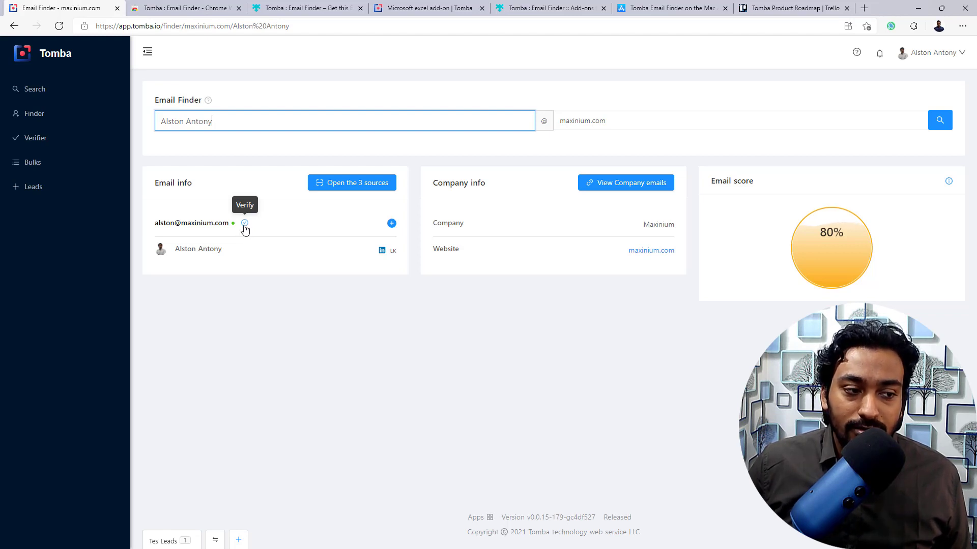
pyautogui.click(245, 224)
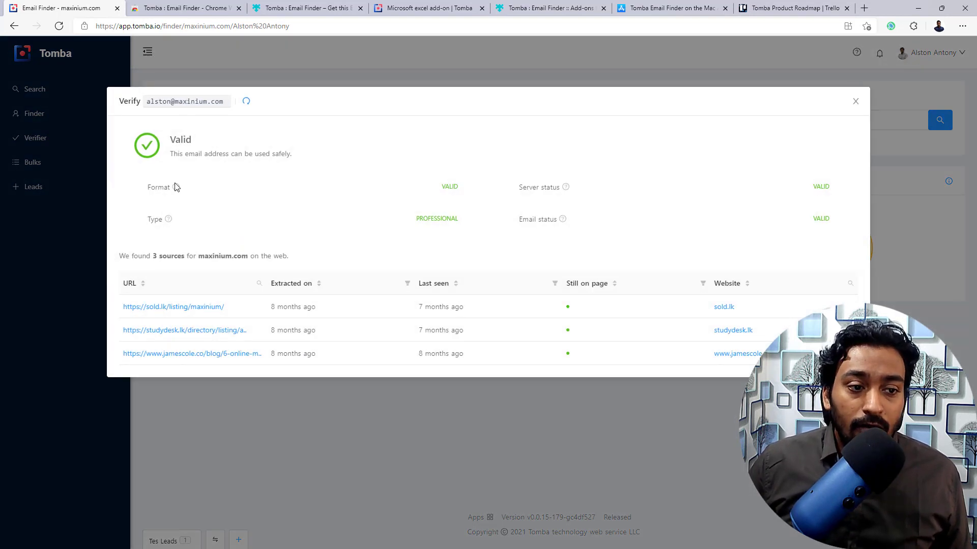
pyautogui.moveTo(176, 188)
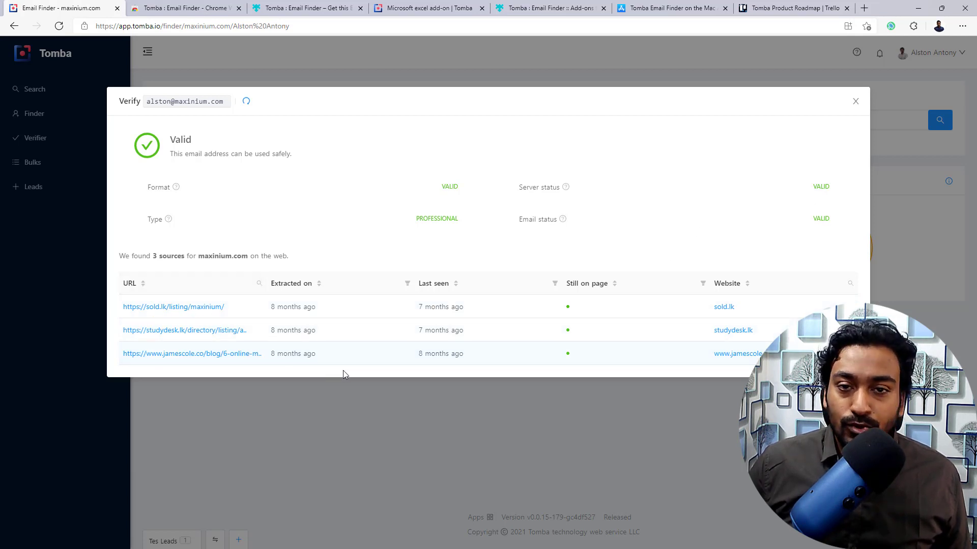
pyautogui.click(331, 403)
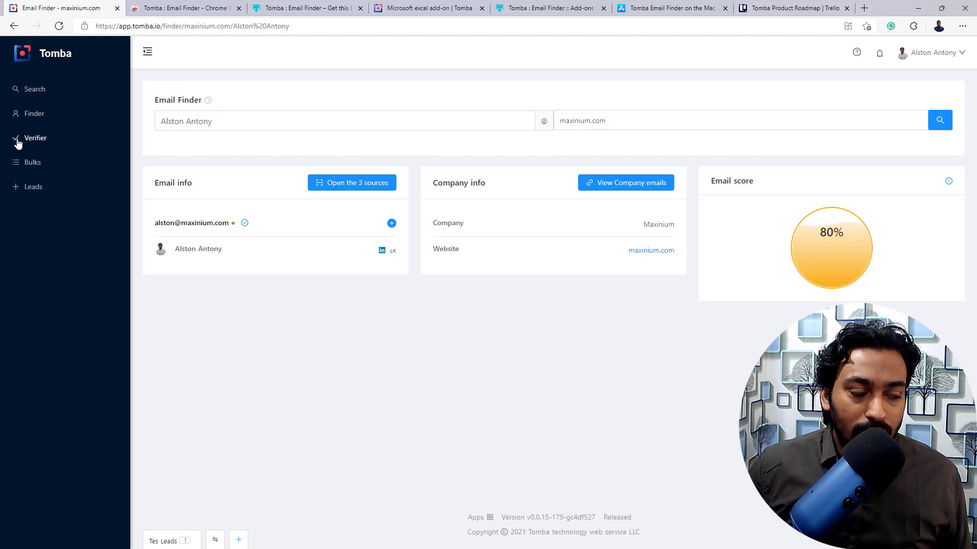
# - Verify an address at abd.com in the Email Verifier, which reports it Invalid
pyautogui.click(33, 141)
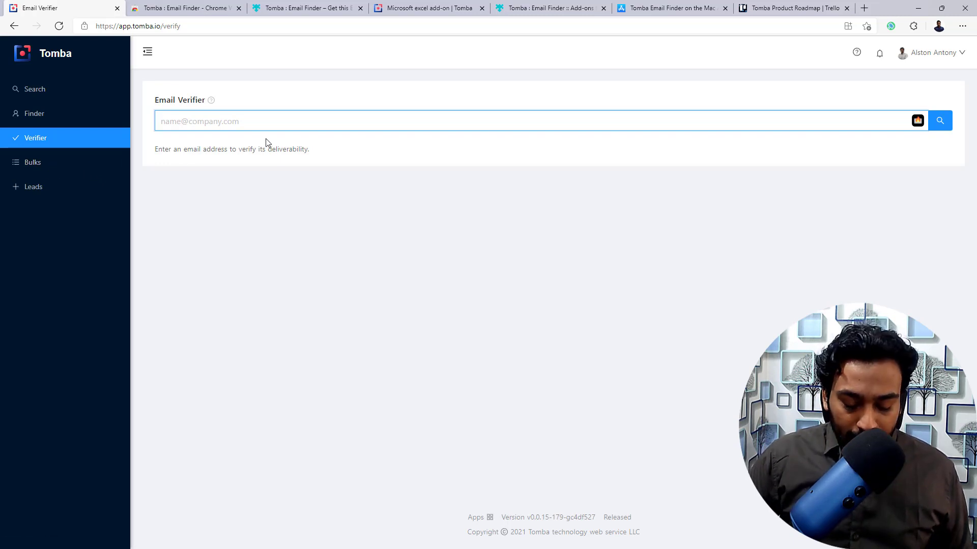
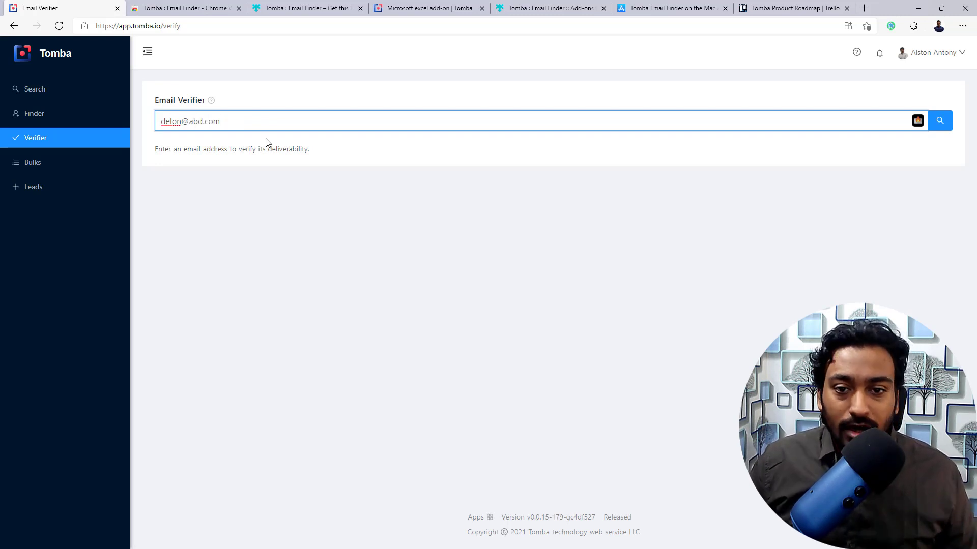
pyautogui.click(946, 122)
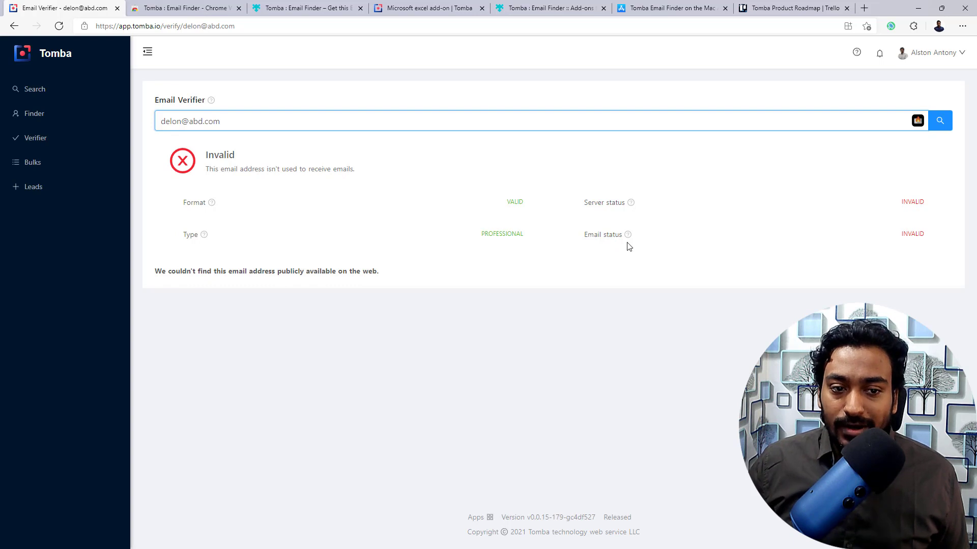
pyautogui.moveTo(631, 205)
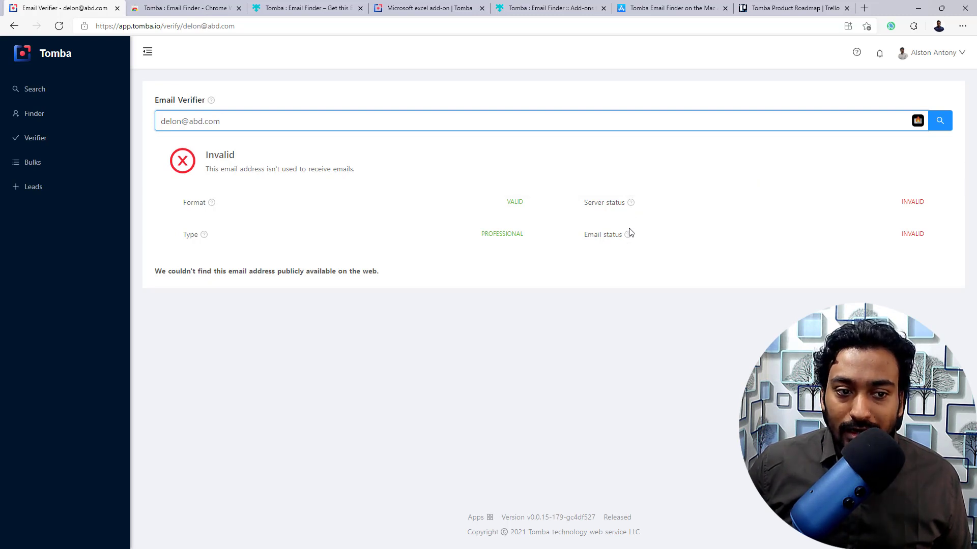
pyautogui.moveTo(629, 236)
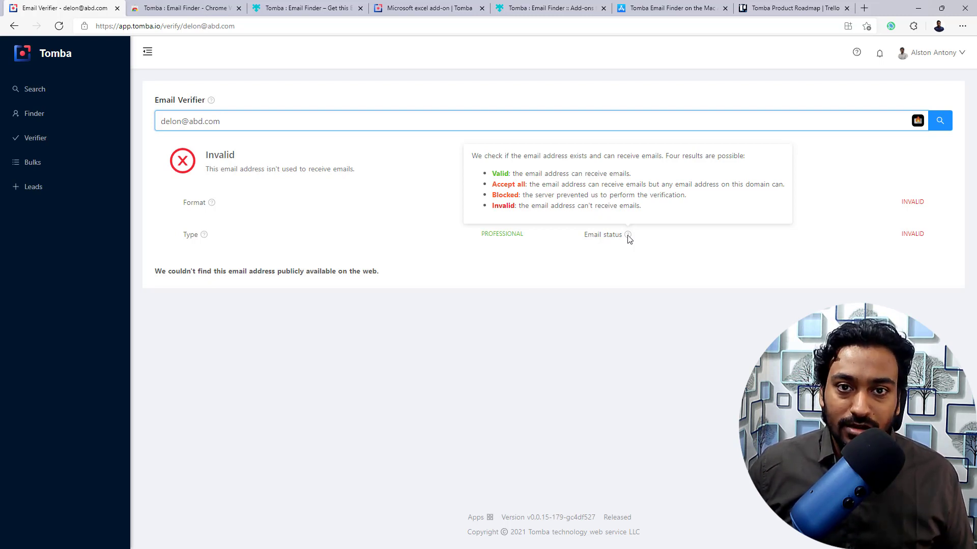
pyautogui.click(620, 290)
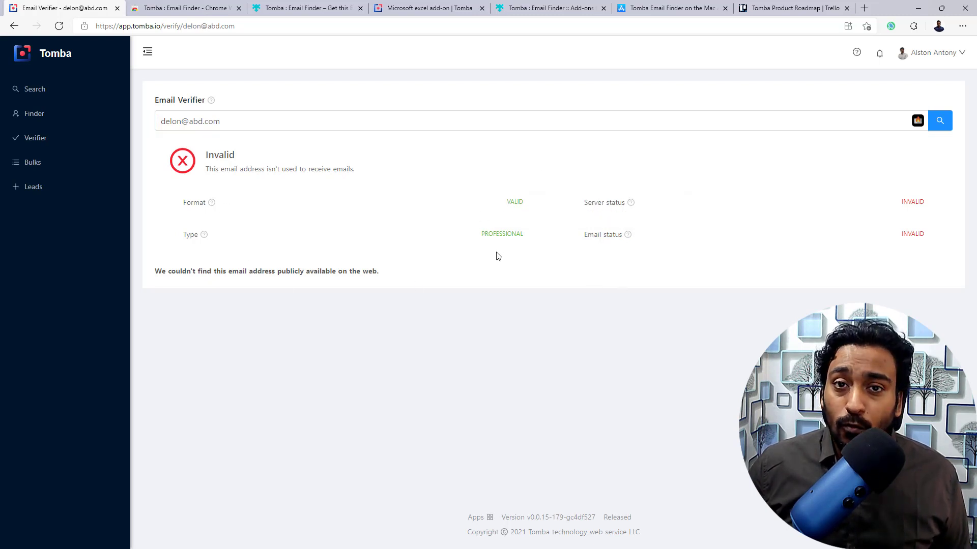
# - Start a new bulk Domain Search from the Bulks section
pyautogui.click(29, 168)
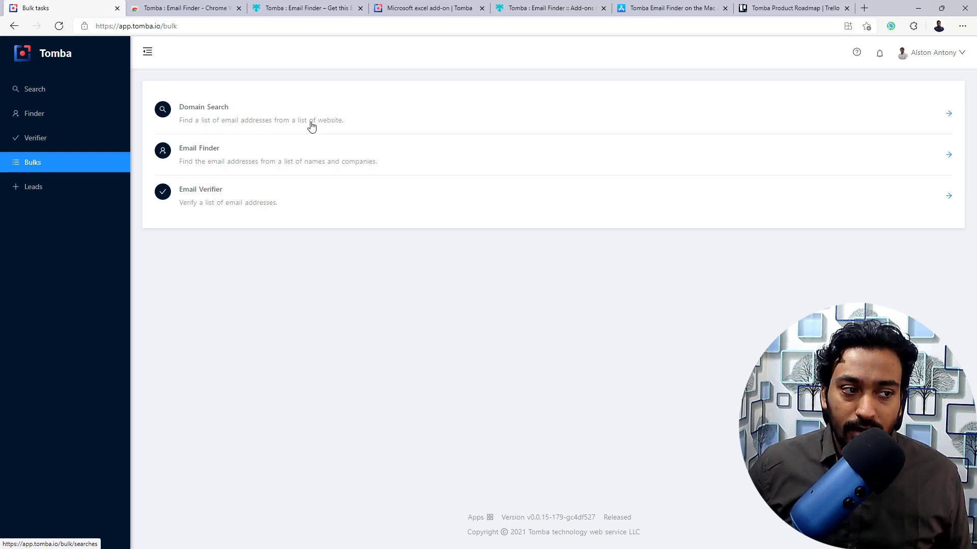
pyautogui.click(305, 127)
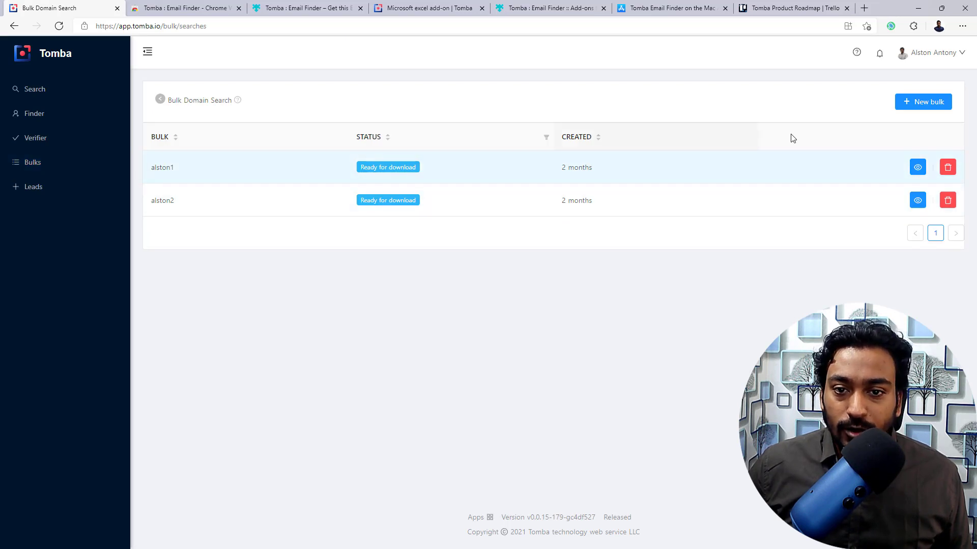
pyautogui.click(916, 101)
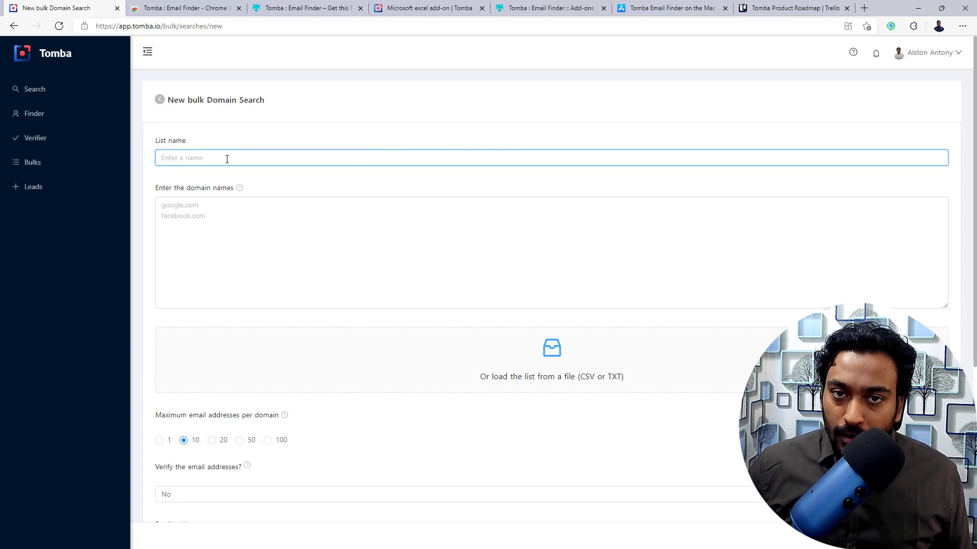
pyautogui.click(189, 289)
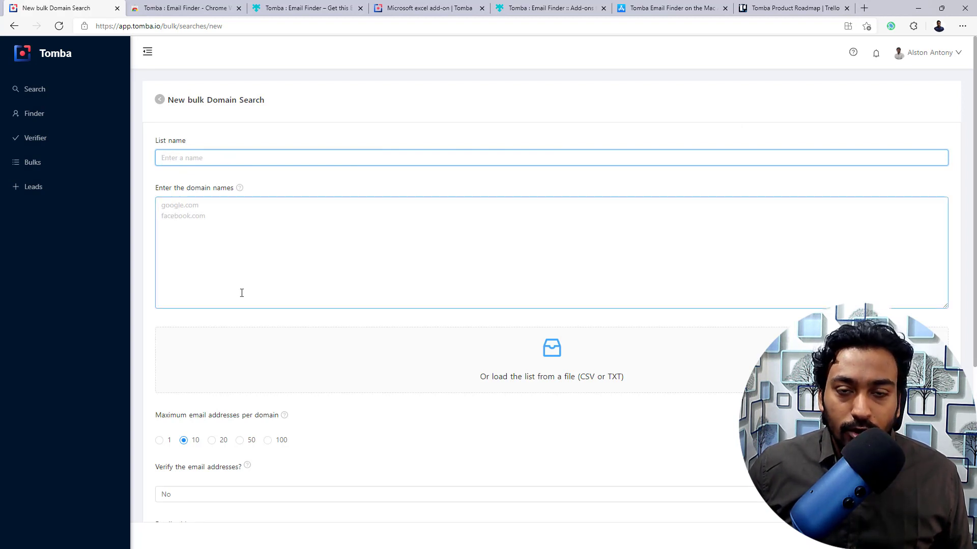
# - Review the form defaults, keeping verification off and Include sources unchecked
pyautogui.scroll(-1, 242, 292)
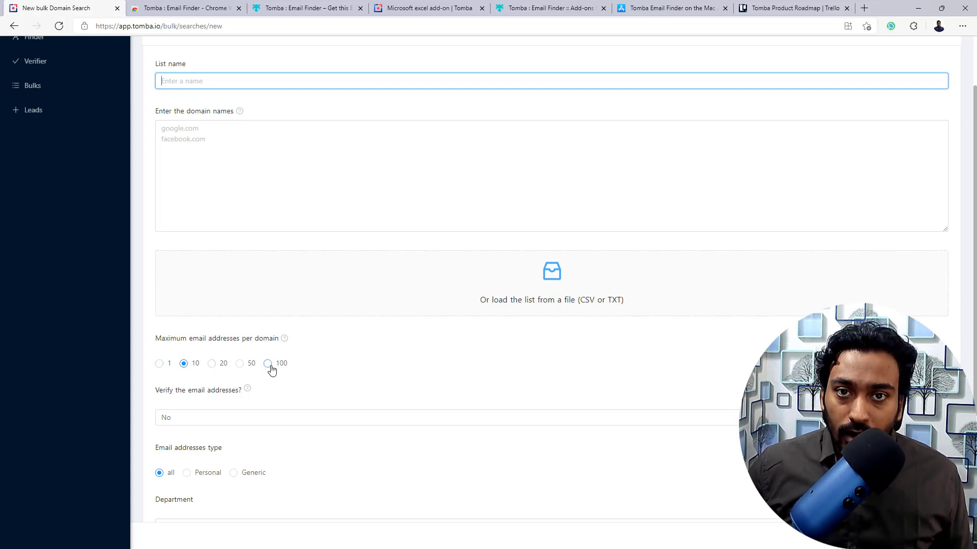
pyautogui.scroll(-2, 272, 370)
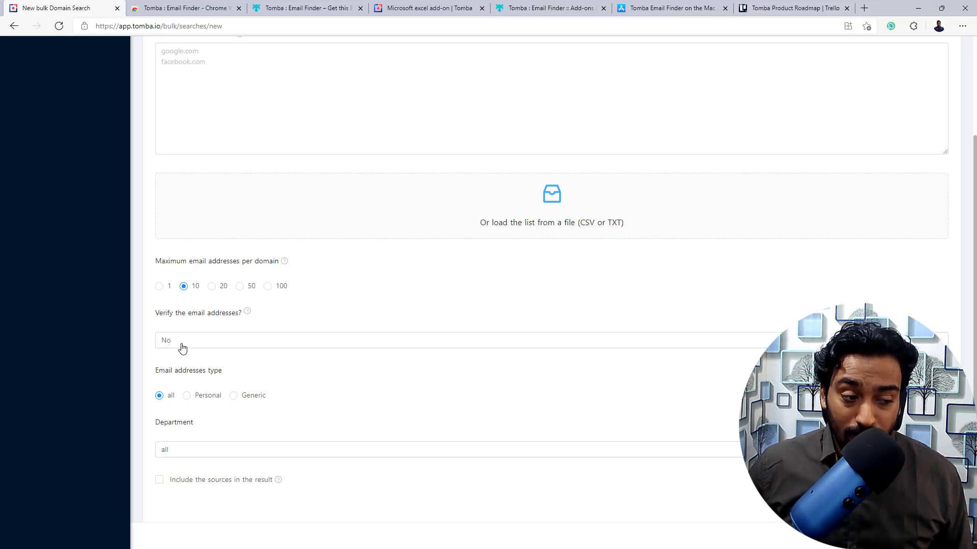
pyautogui.click(182, 346)
pyautogui.click(182, 346)
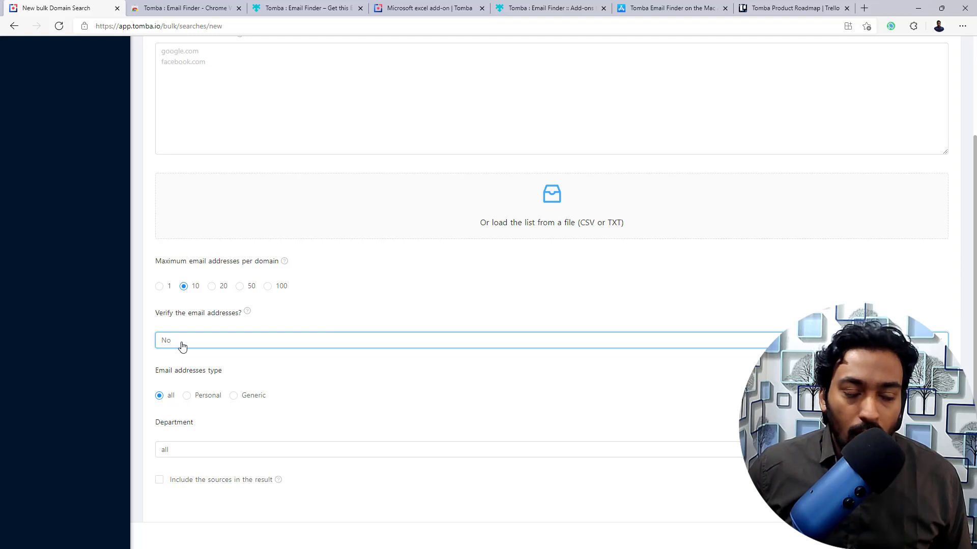
pyautogui.scroll(-2, 183, 345)
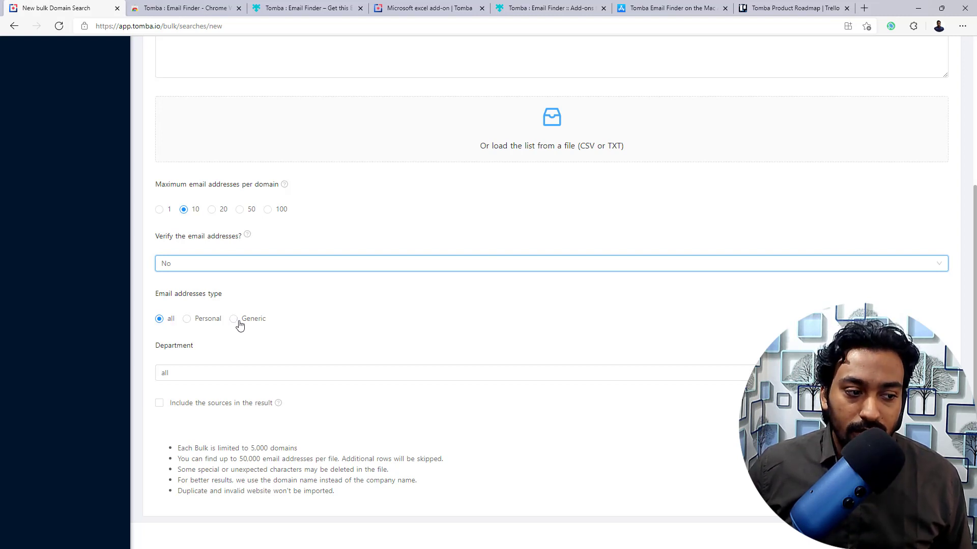
pyautogui.scroll(-1, 229, 325)
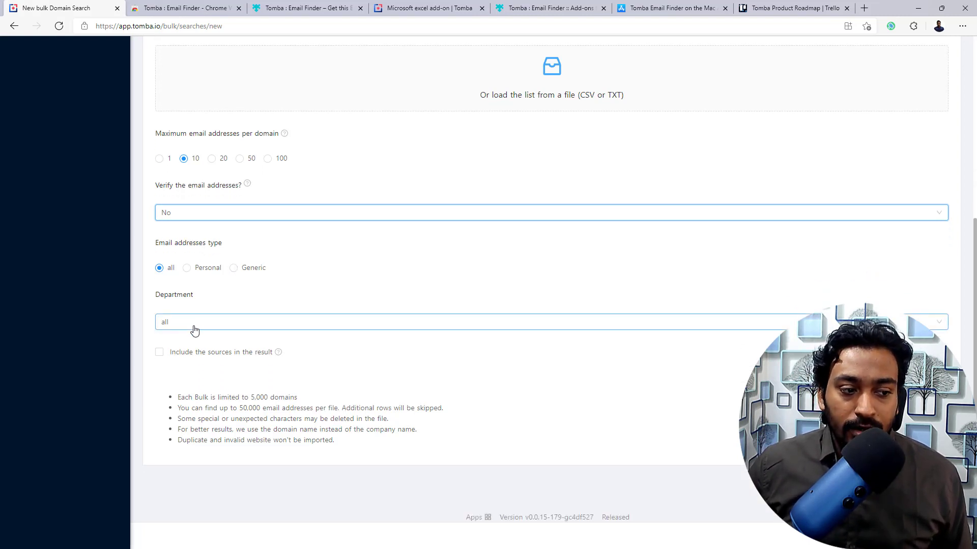
pyautogui.click(179, 354)
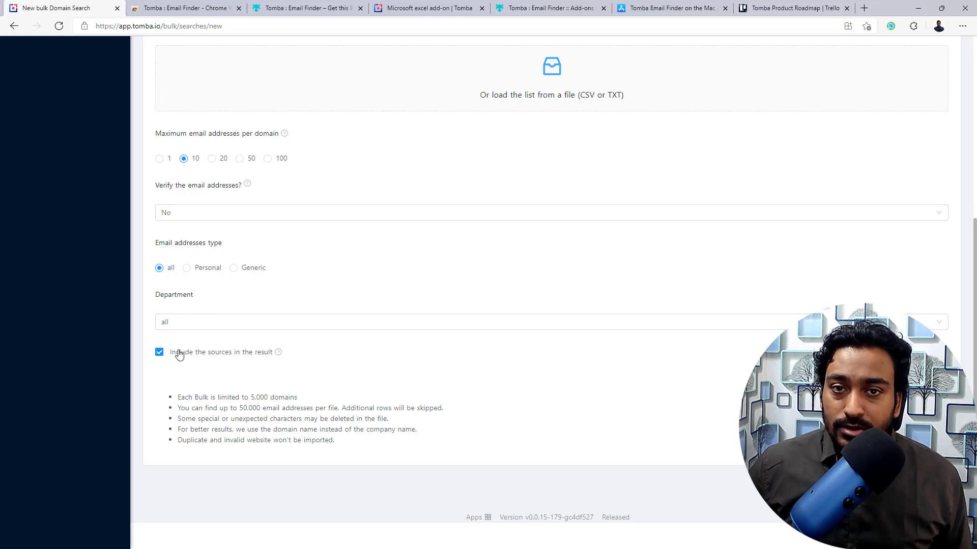
pyautogui.click(179, 354)
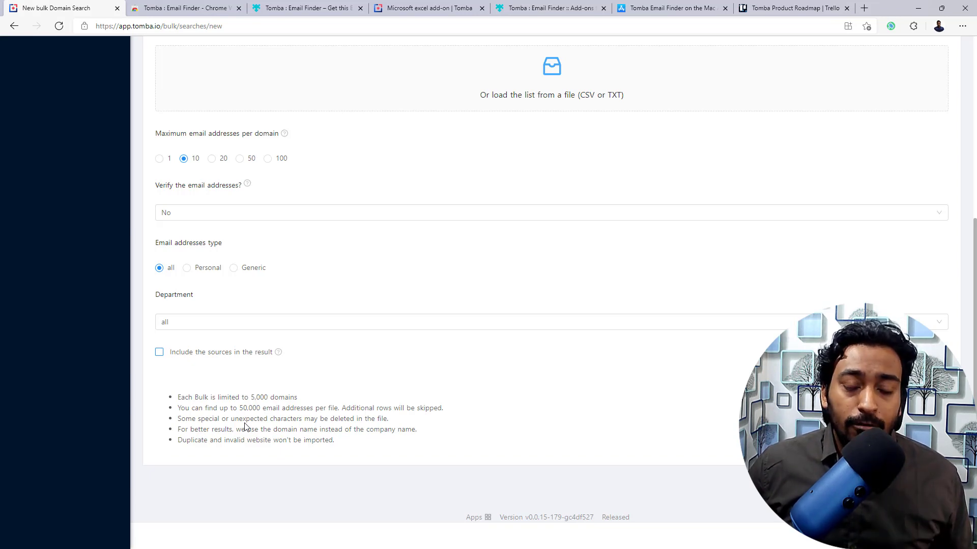
pyautogui.scroll(5, 244, 426)
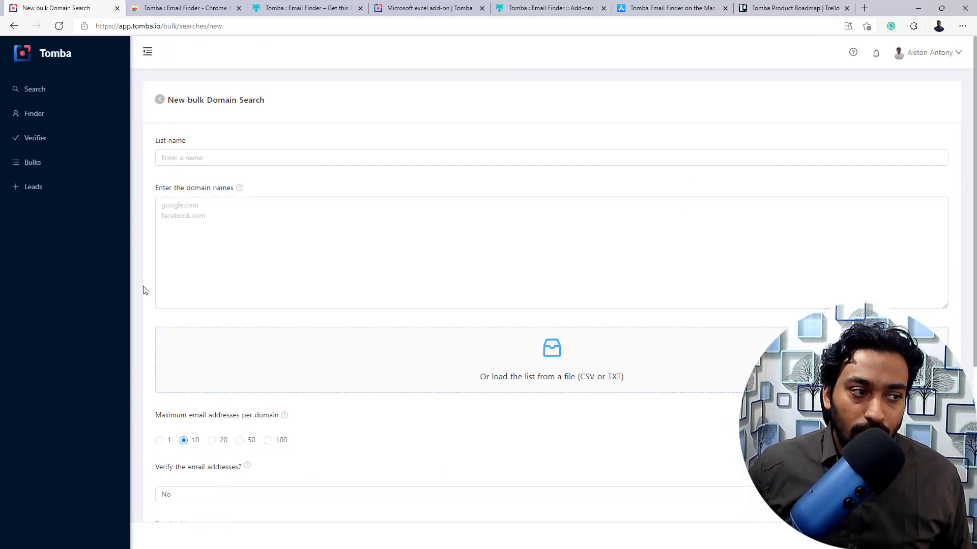
# - View an empty new bulk Email Finder form, then back out to the bulk tasks overview
pyautogui.click(39, 167)
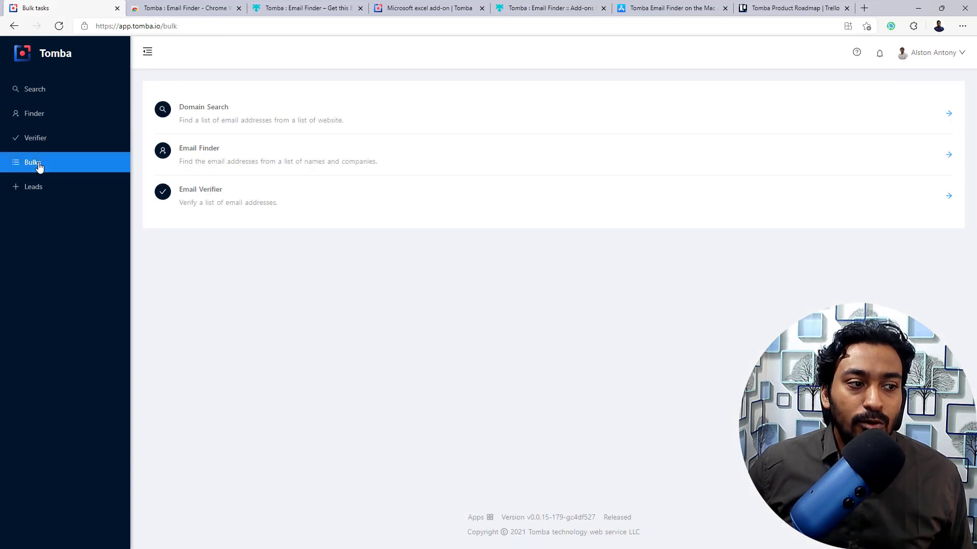
pyautogui.click(197, 152)
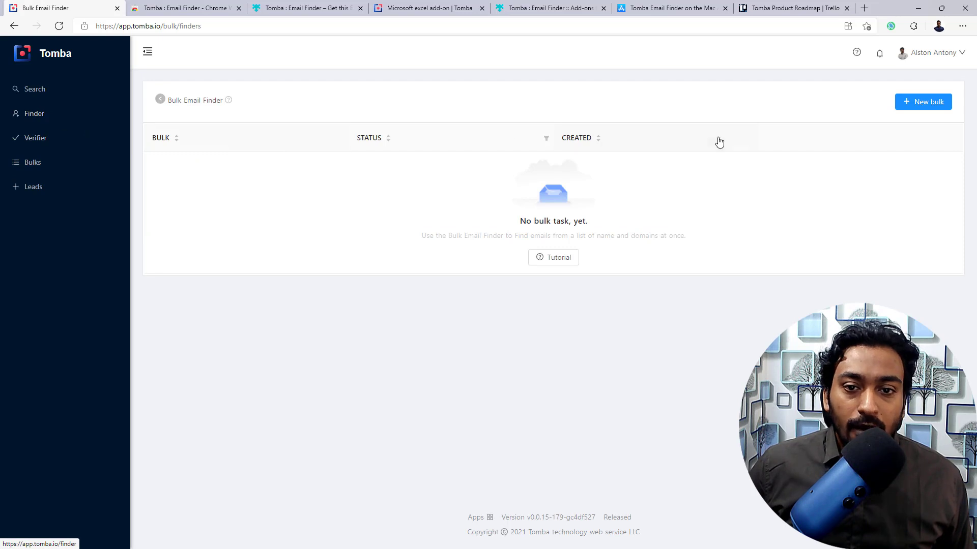
pyautogui.click(939, 101)
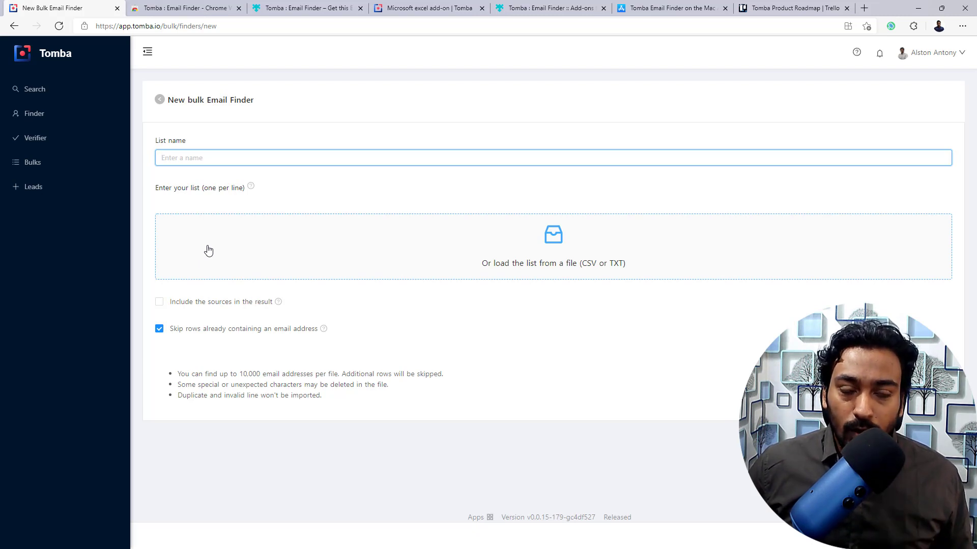
pyautogui.click(160, 100)
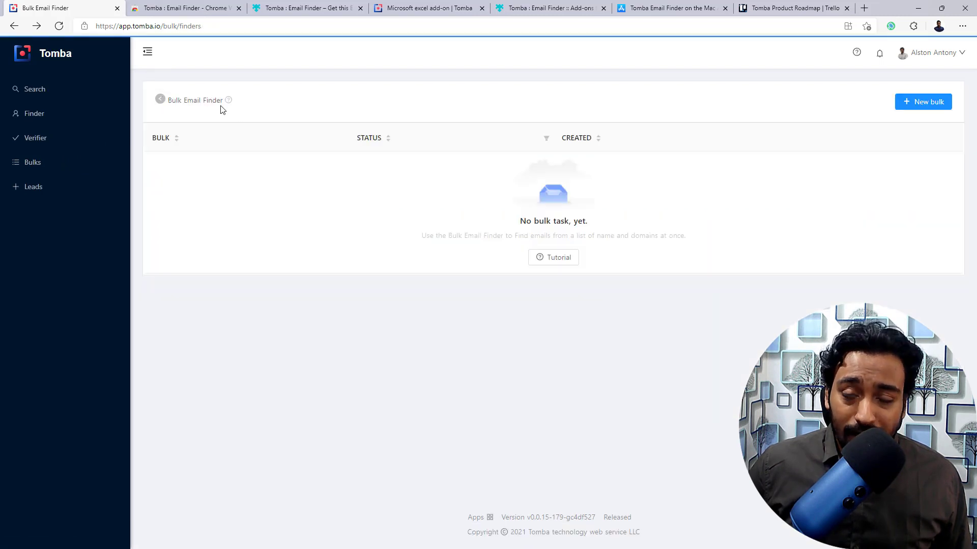
pyautogui.click(51, 159)
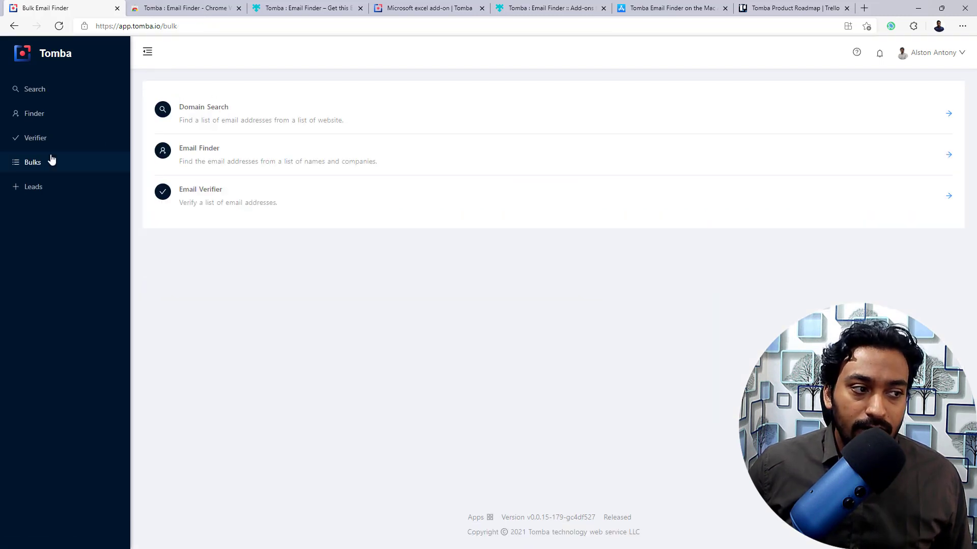
pyautogui.click(239, 202)
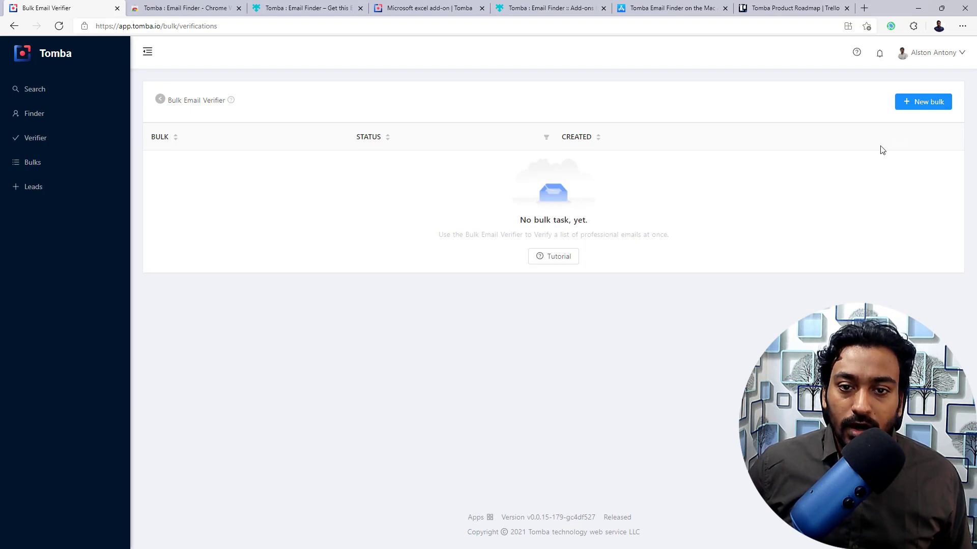
pyautogui.click(910, 102)
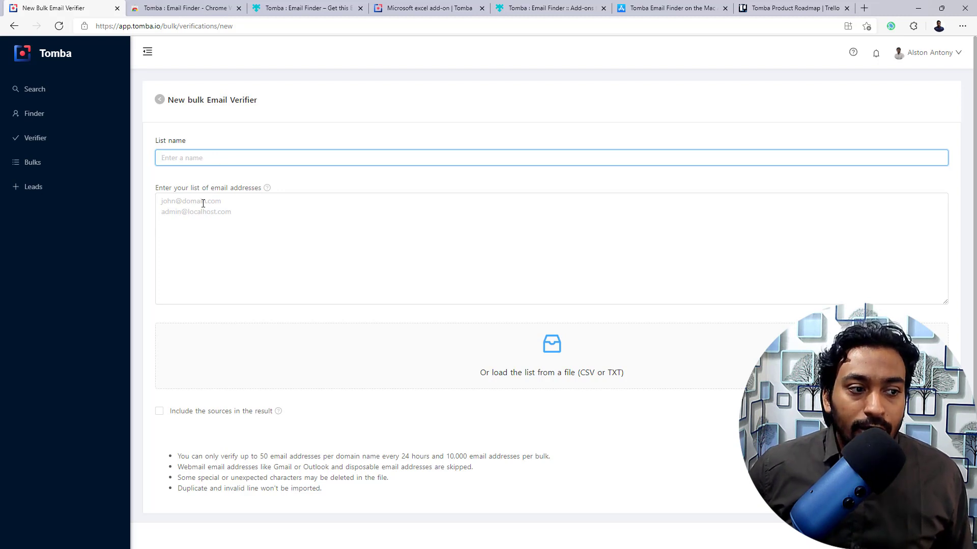
pyautogui.scroll(-1, 268, 397)
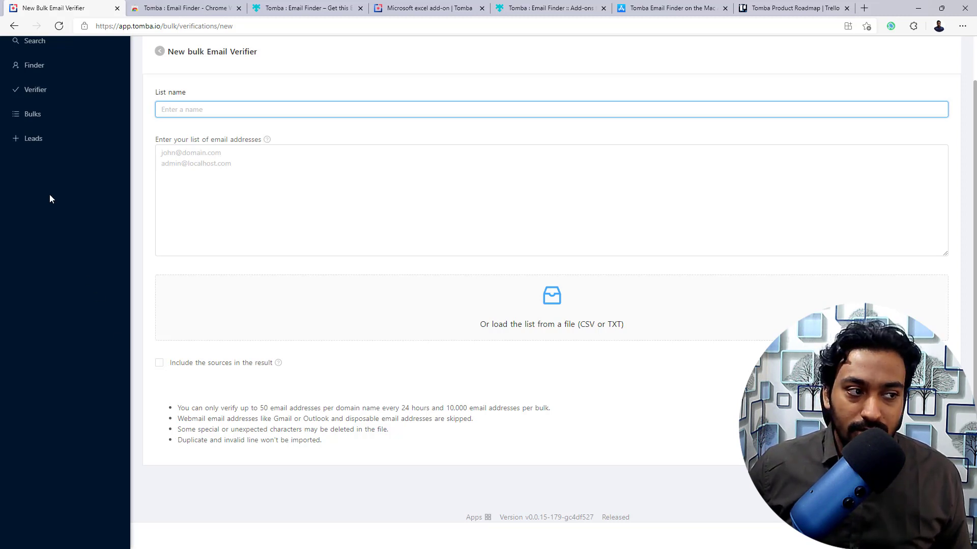
pyautogui.click(42, 118)
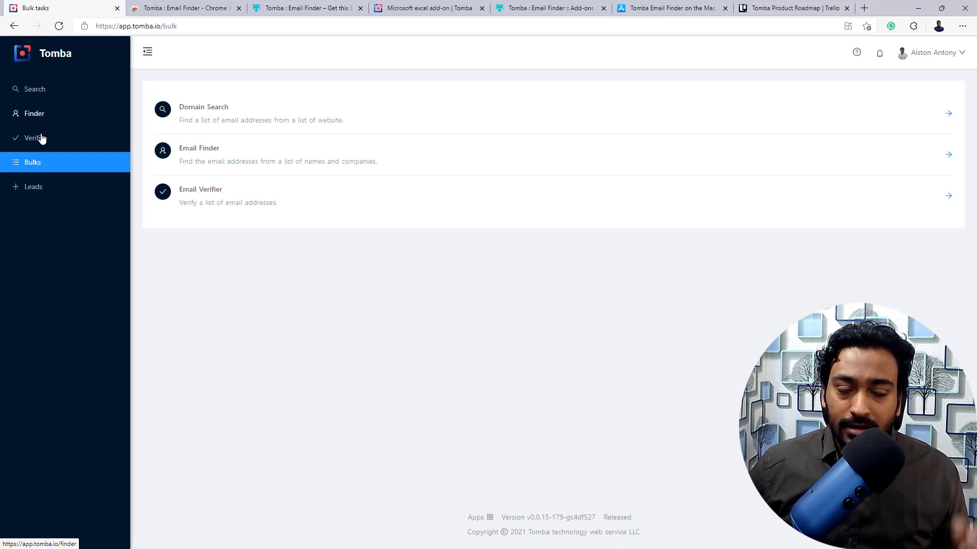
# - Inspect the single saved dji.com lead's details, then return to the home dashboard
pyautogui.click(44, 192)
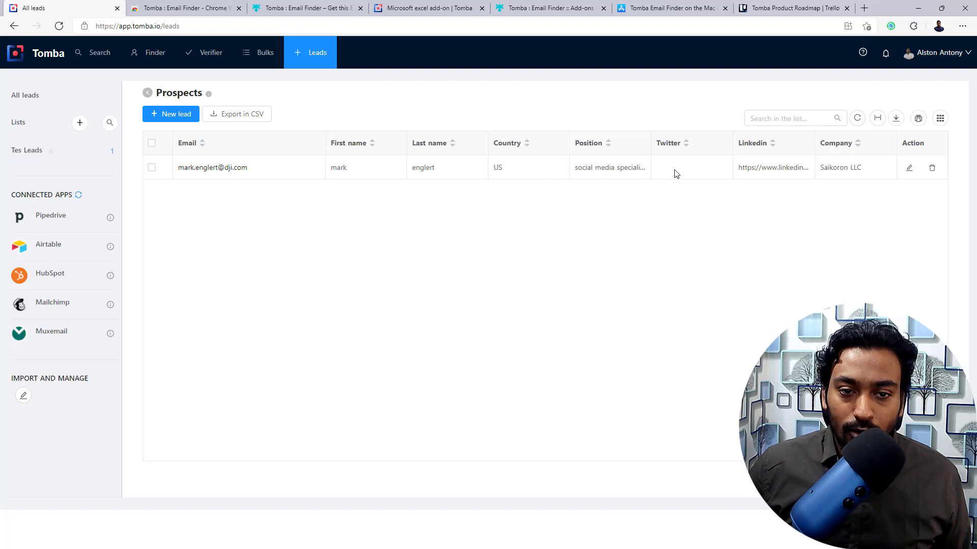
pyautogui.click(258, 172)
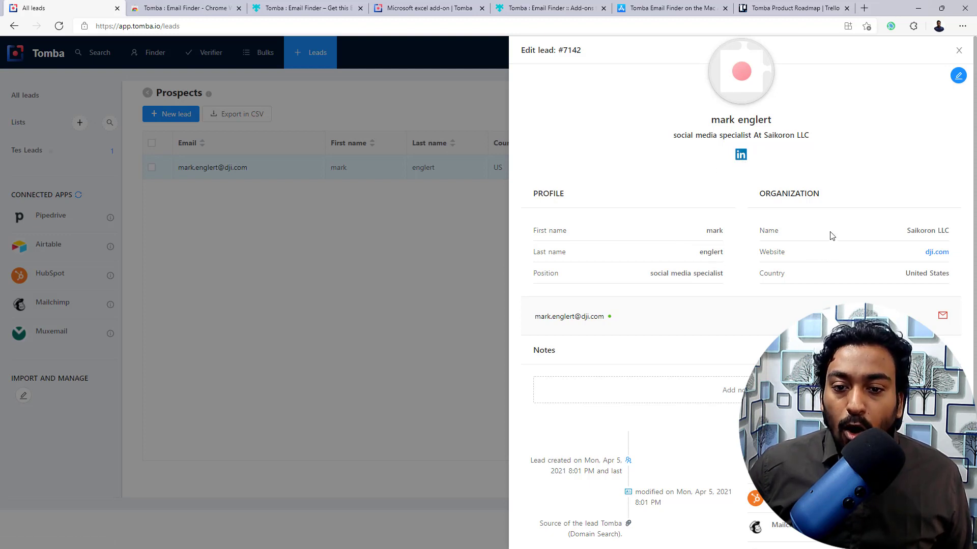
pyautogui.scroll(-1, 829, 277)
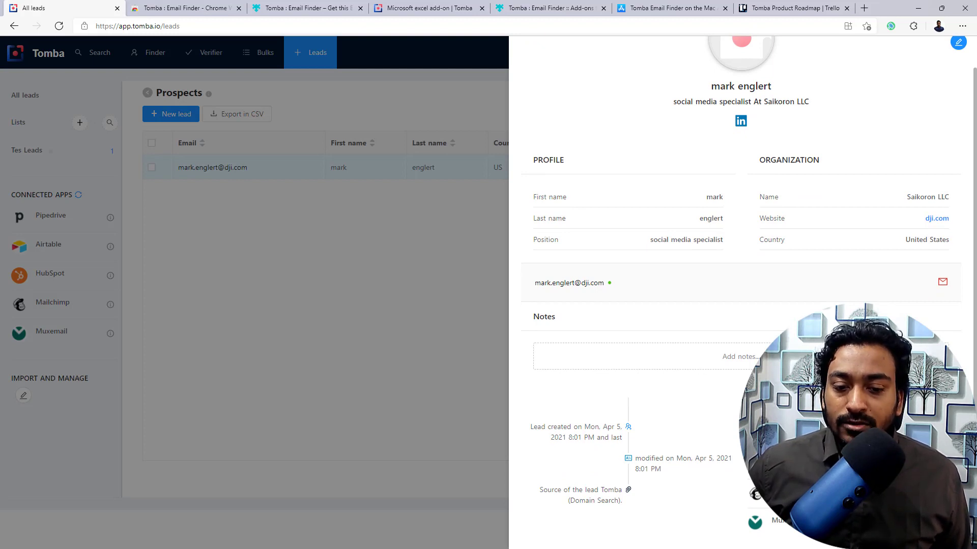
pyautogui.click(375, 351)
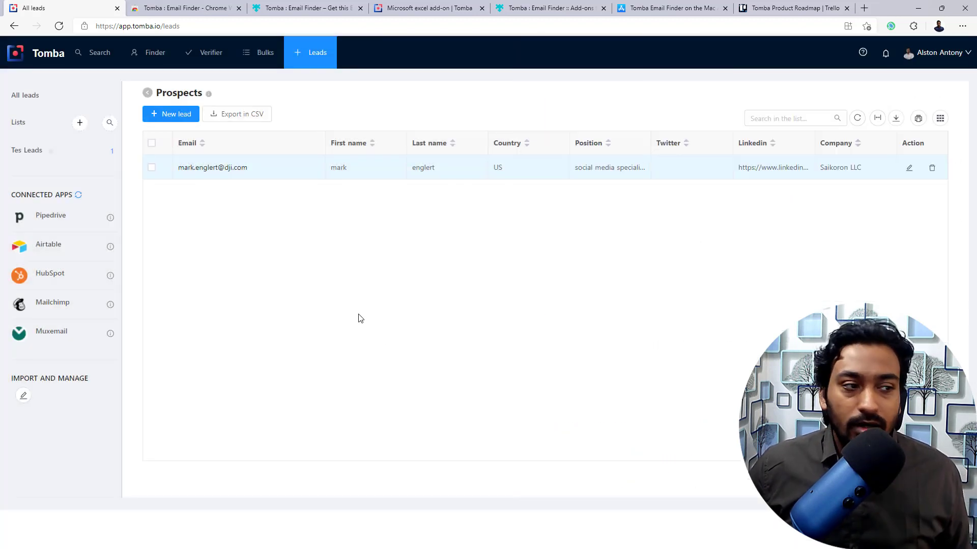
pyautogui.click(45, 57)
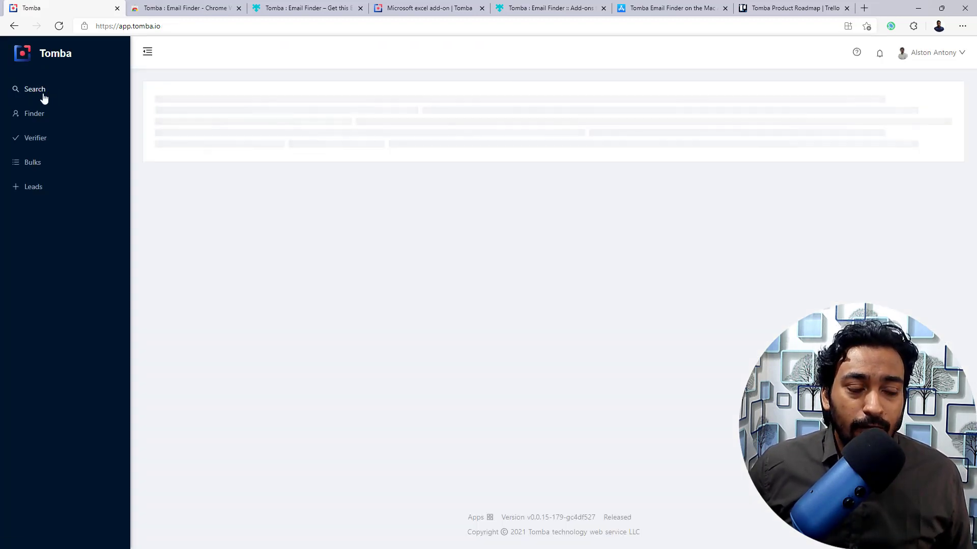
# - Open Domain Search, glance at the Trello roadmap tab, and return to Domain Search
pyautogui.click(48, 91)
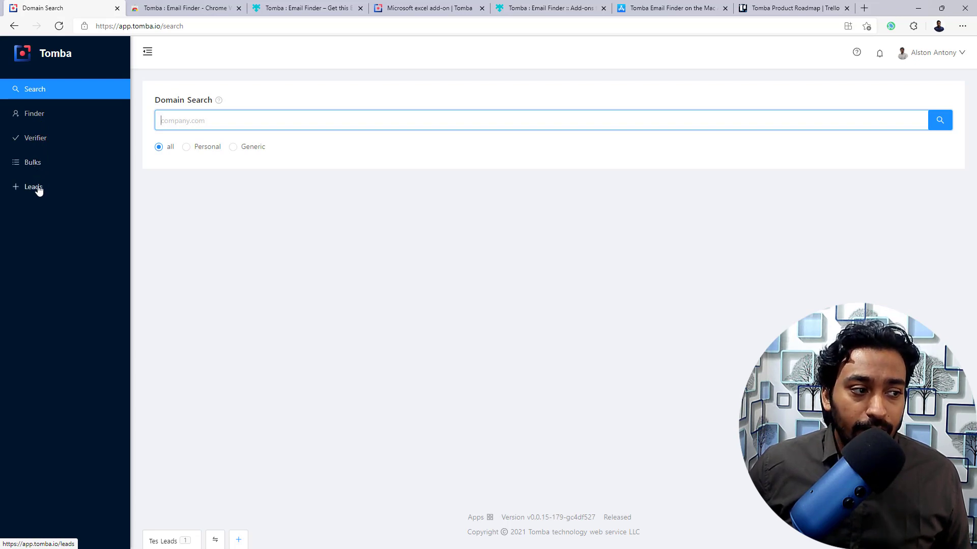
pyautogui.click(764, 10)
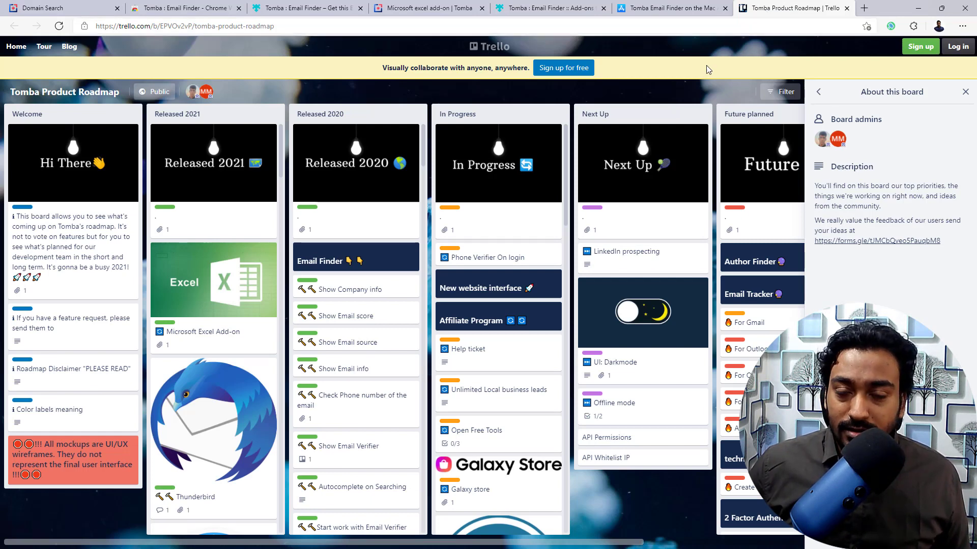
pyautogui.click(45, 8)
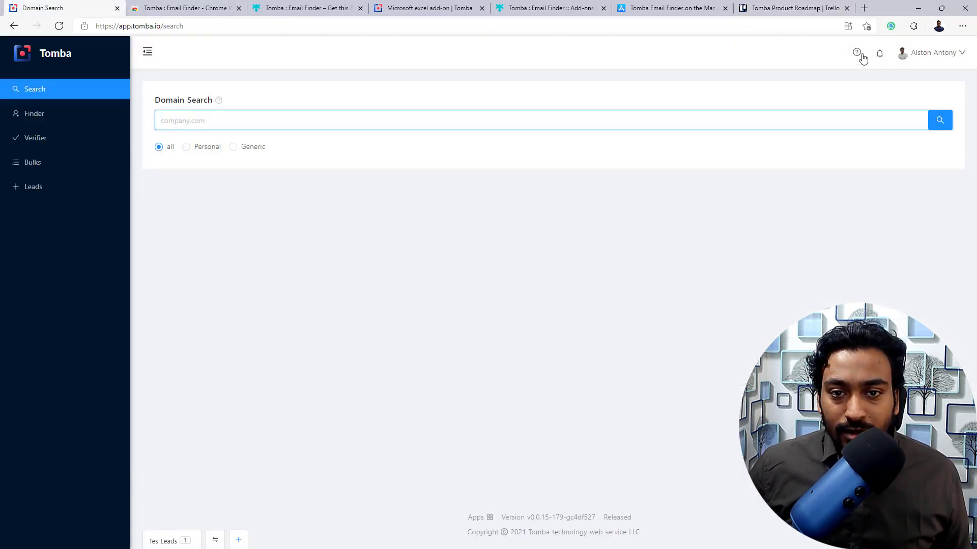
# - Scroll through Latest Changes announcements, then switch to the Tomba Product Roadmap Trello board
pyautogui.click(881, 55)
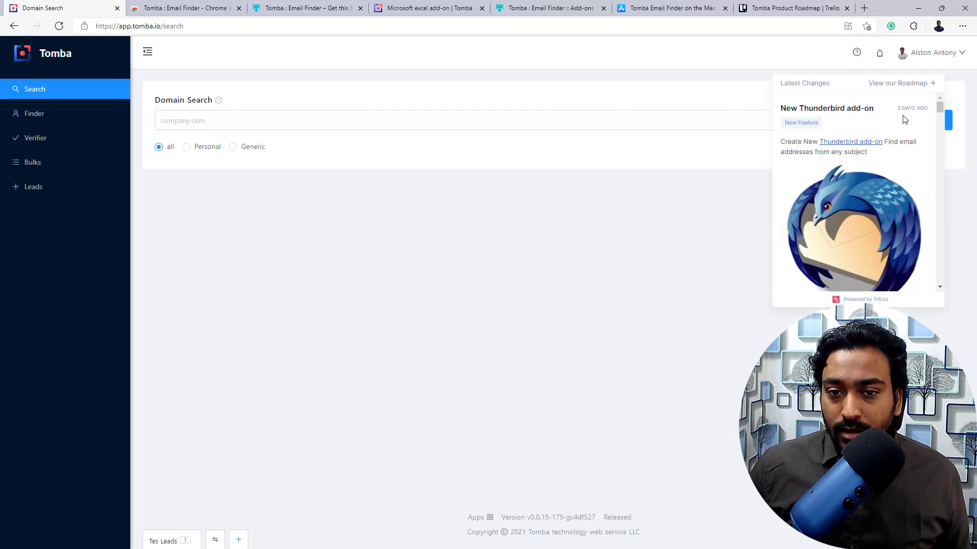
pyautogui.scroll(-8, 898, 118)
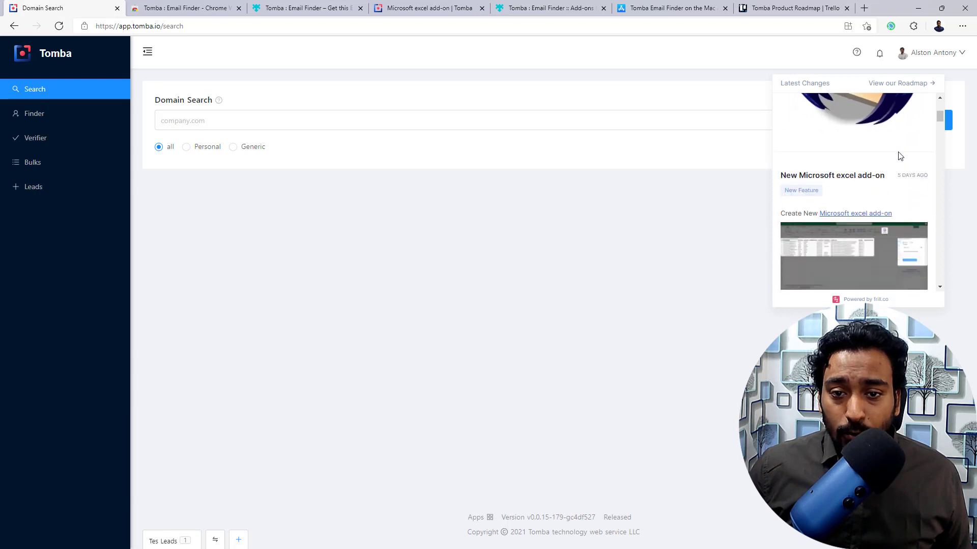
pyautogui.scroll(-10, 898, 160)
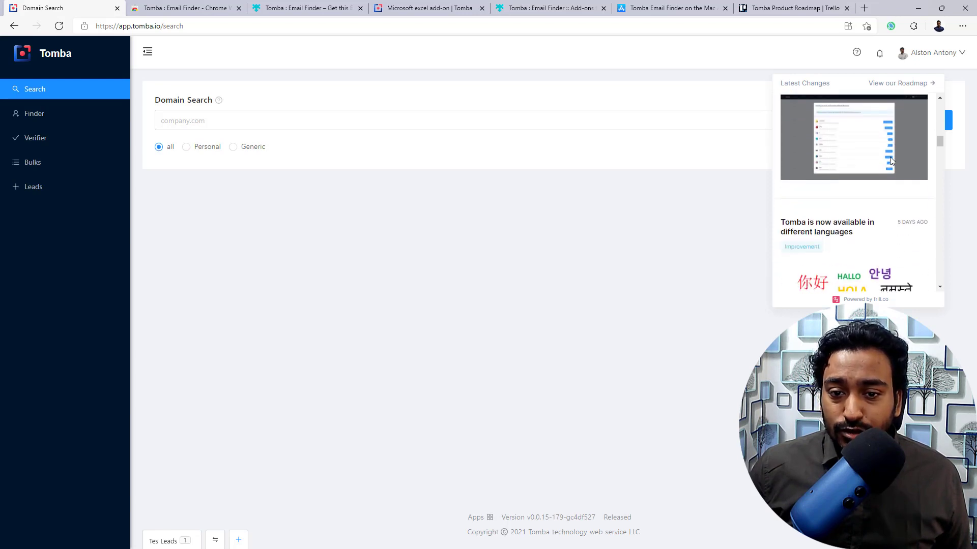
pyautogui.click(809, 7)
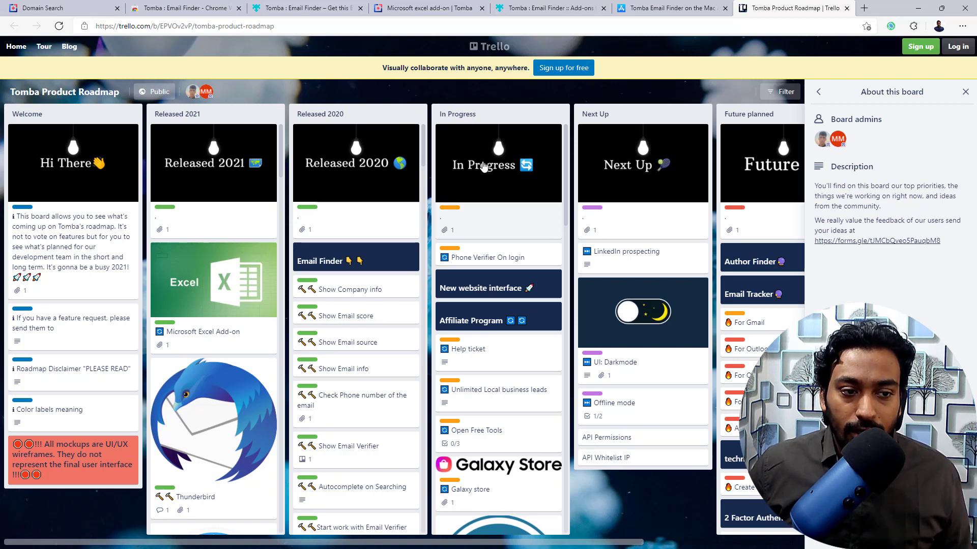
# - Browse the Trello roadmap's In Progress and Future planned lists, panning across the board
pyautogui.scroll(-2, 466, 191)
pyautogui.scroll(-5, 466, 192)
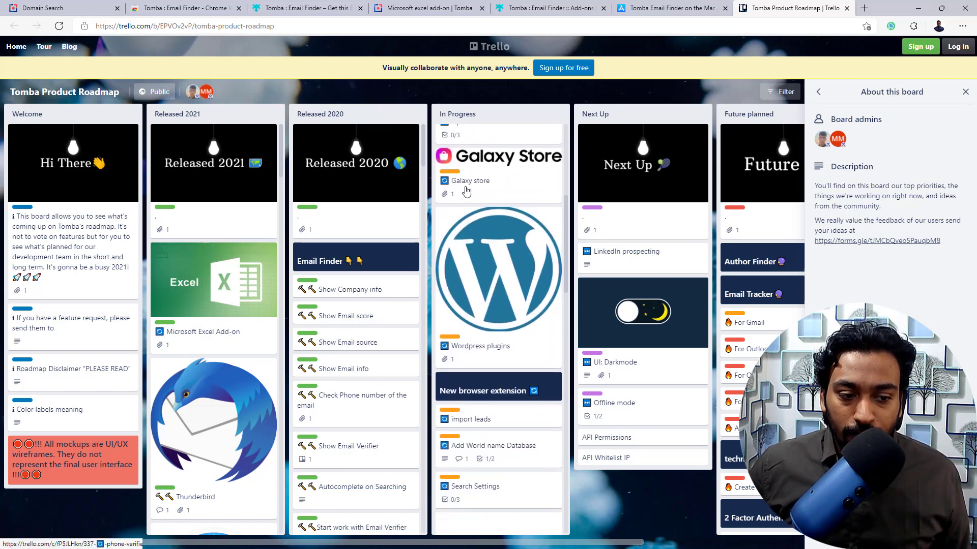
pyautogui.scroll(-8, 466, 191)
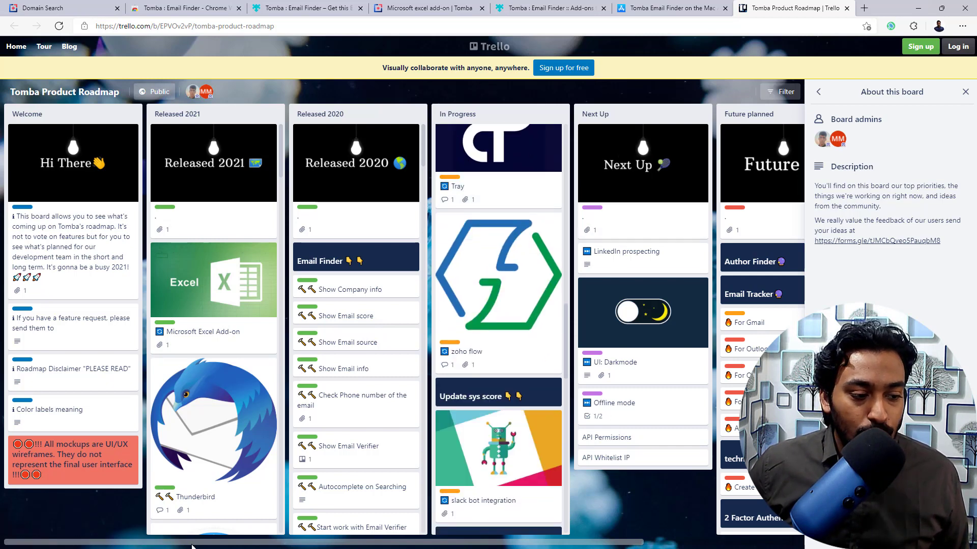
pyautogui.moveTo(193, 545); pyautogui.dragTo(349, 546)
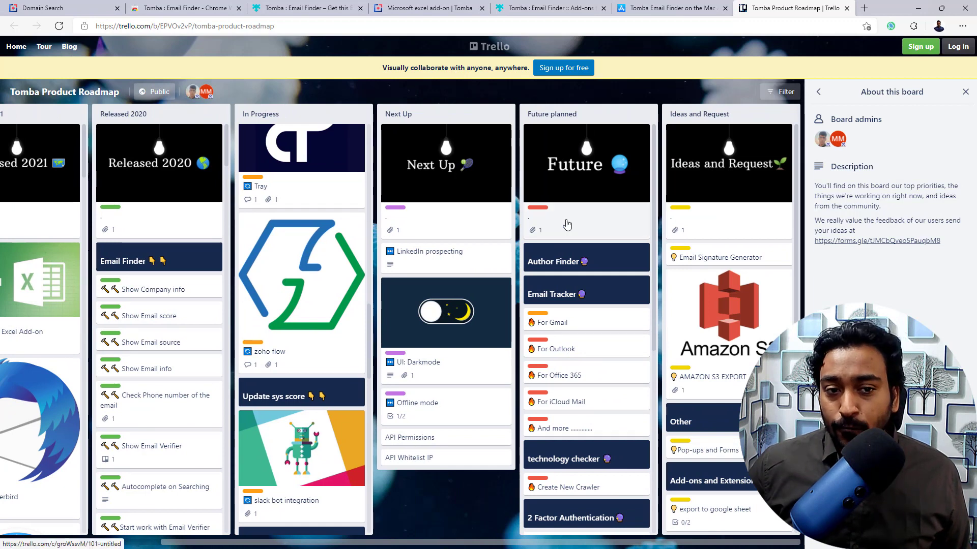
pyautogui.scroll(-6, 567, 224)
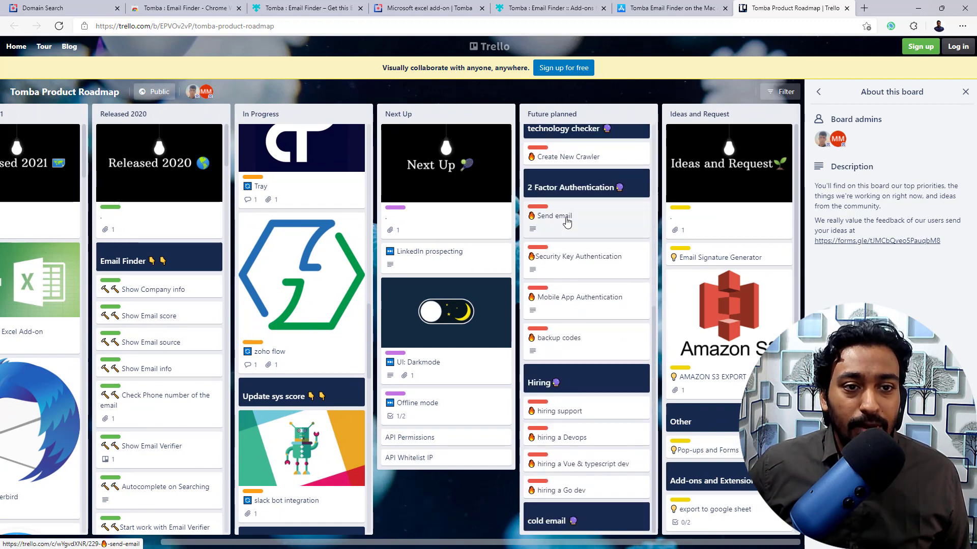
pyautogui.scroll(6, 567, 222)
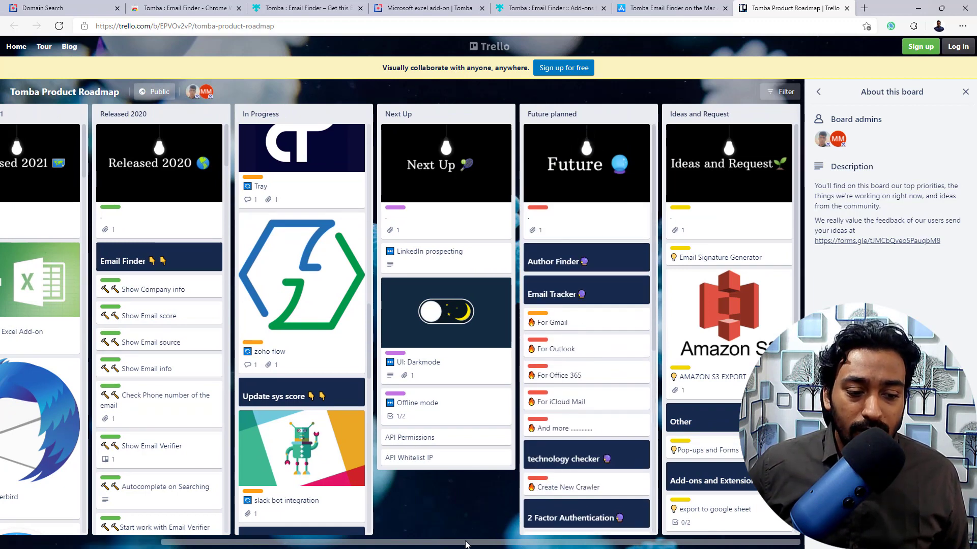
pyautogui.moveTo(464, 544); pyautogui.dragTo(321, 544)
# - Check the free Mac App Store listing, then return to Domain Search and close Latest Changes
pyautogui.click(695, 6)
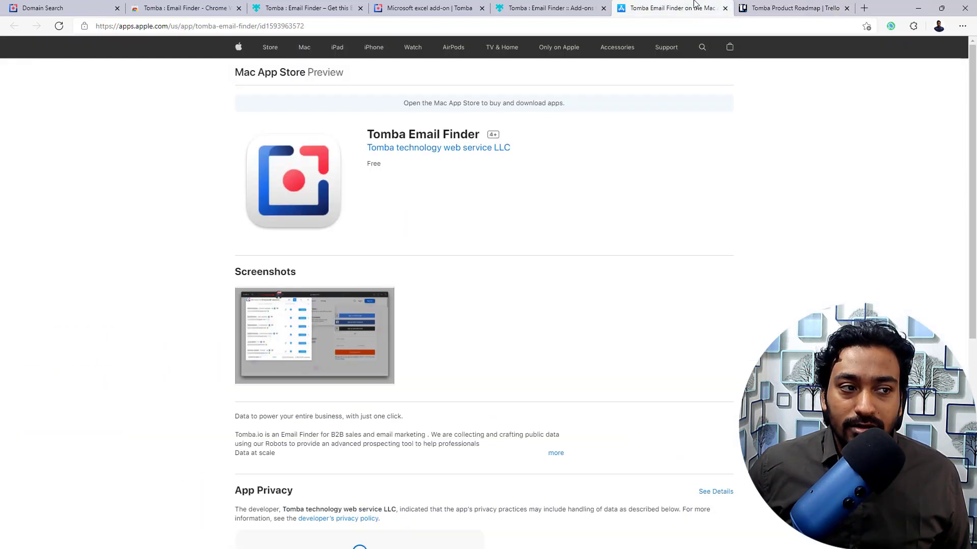
pyautogui.click(174, 6)
pyautogui.click(75, 5)
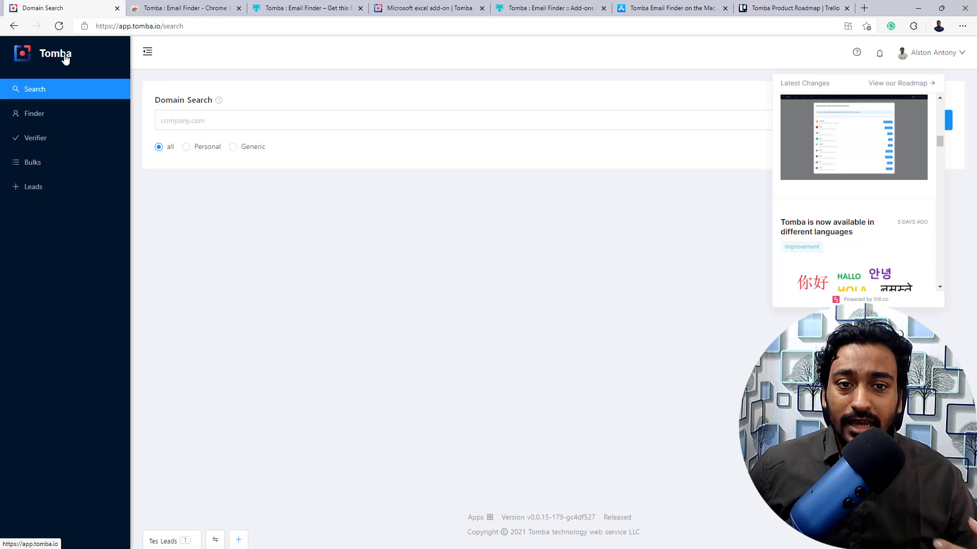
pyautogui.click(348, 216)
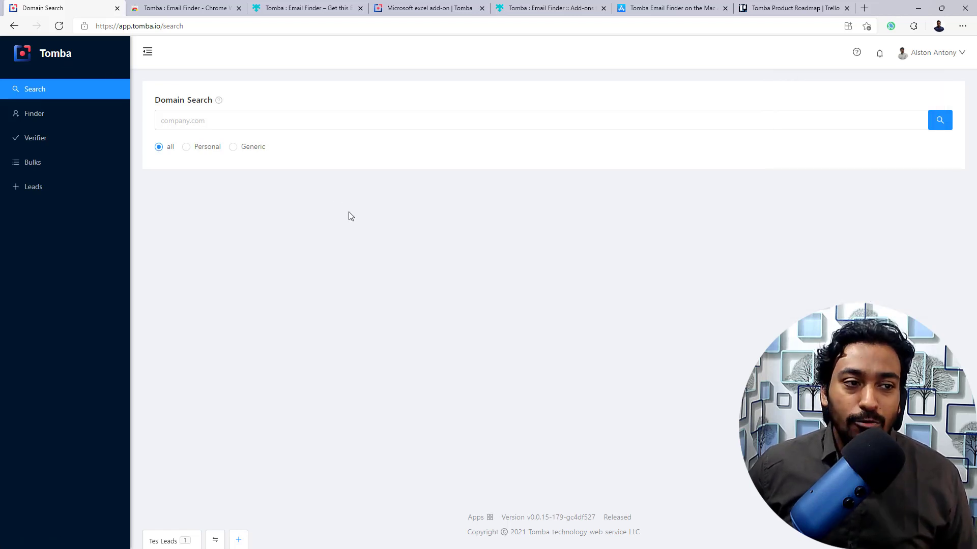